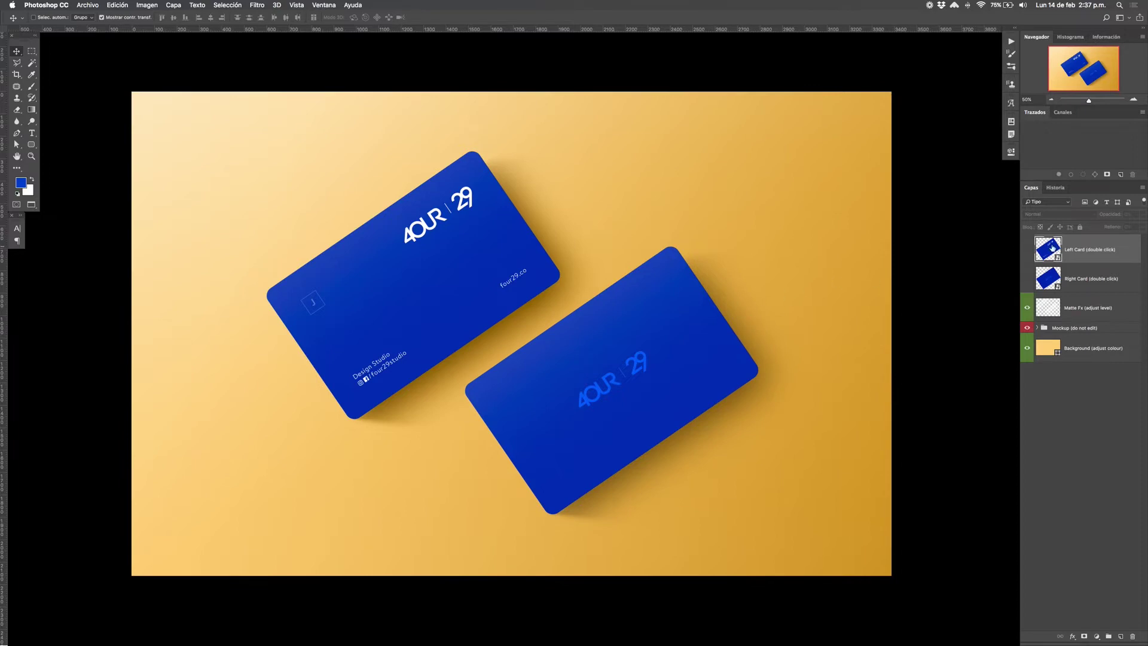
# Step: Examine the mockup's editable layers: Left Card, Right Card, Matte Fx and Background
pyautogui.click(1098, 273)
pyautogui.click(1097, 256)
pyautogui.click(1095, 275)
pyautogui.click(1093, 256)
pyautogui.click(1094, 275)
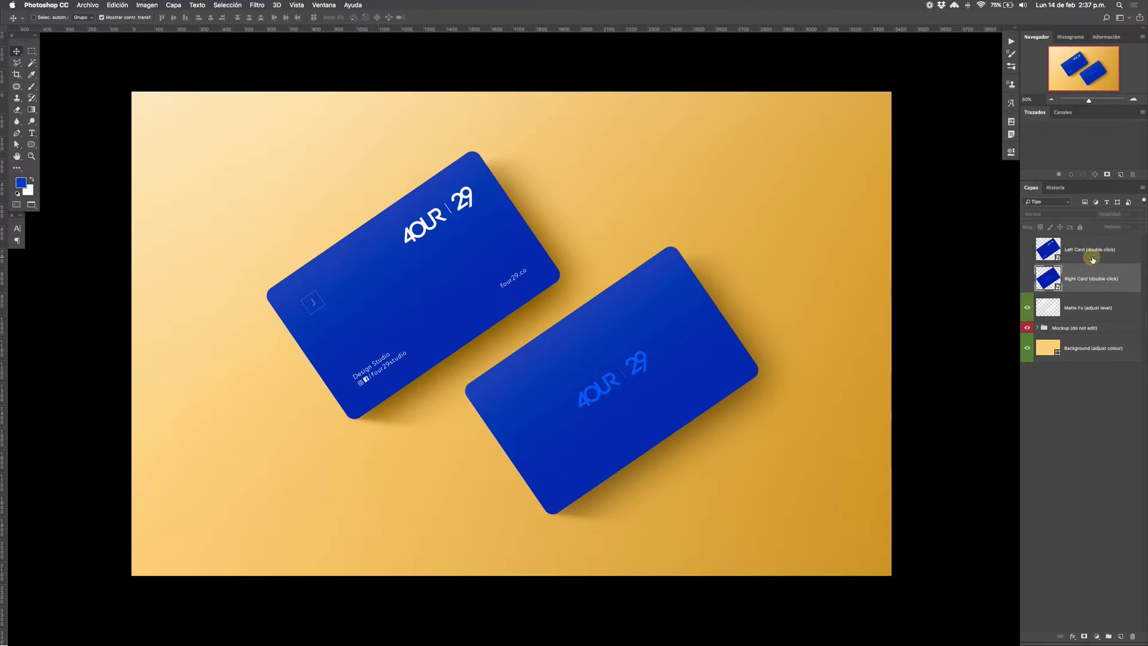
pyautogui.click(1094, 256)
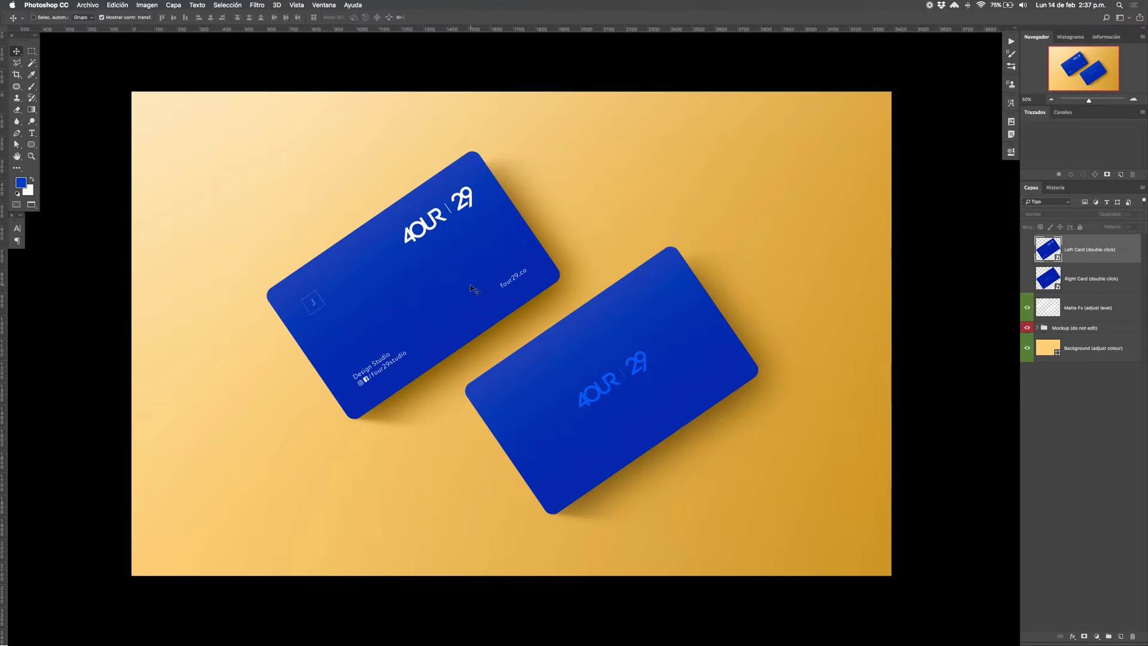
pyautogui.click(1085, 303)
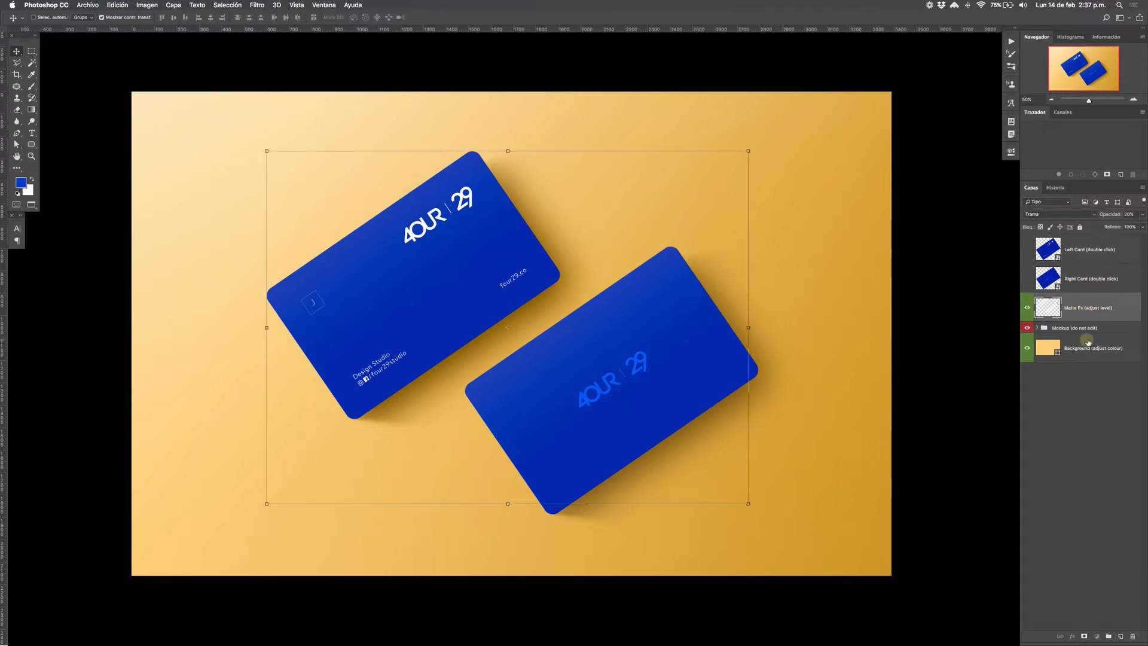
pyautogui.click(1069, 358)
pyautogui.press('super+h')
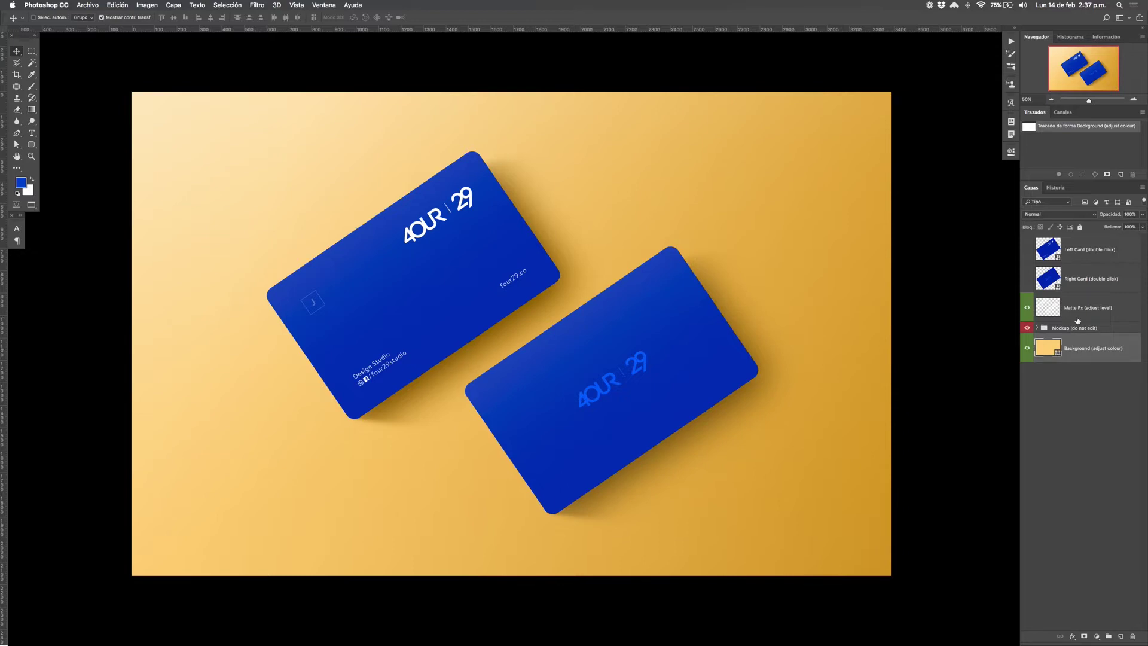
# Step: Open the Left Card smart object, hide its info group, and save and close it
pyautogui.click(1083, 247)
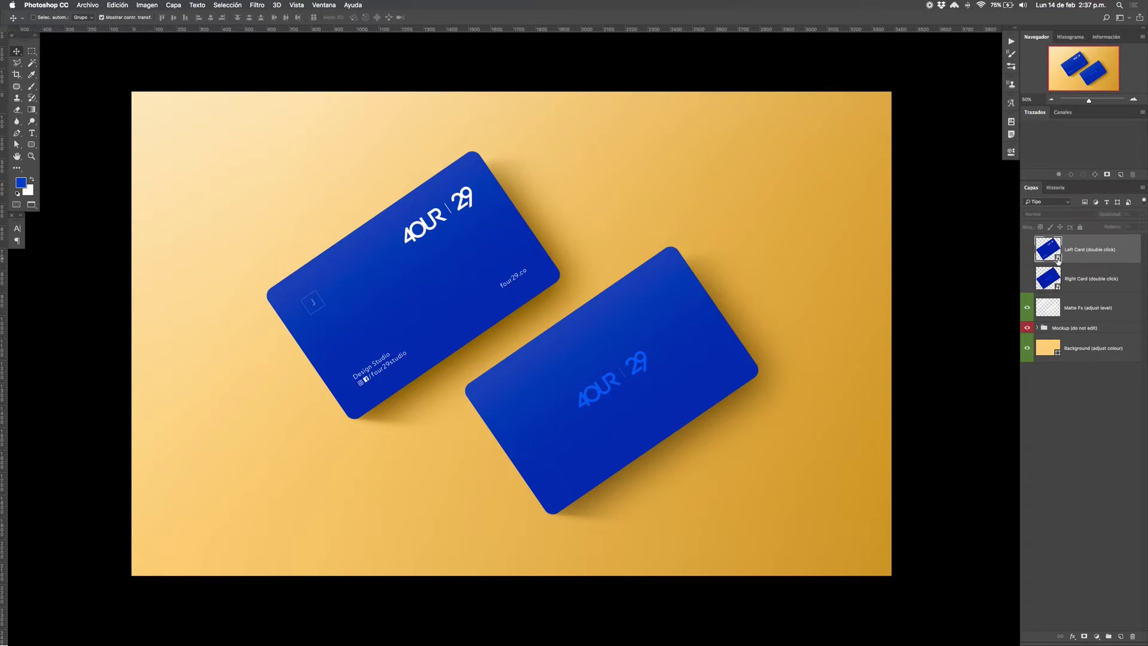
pyautogui.doubleClick(1059, 259)
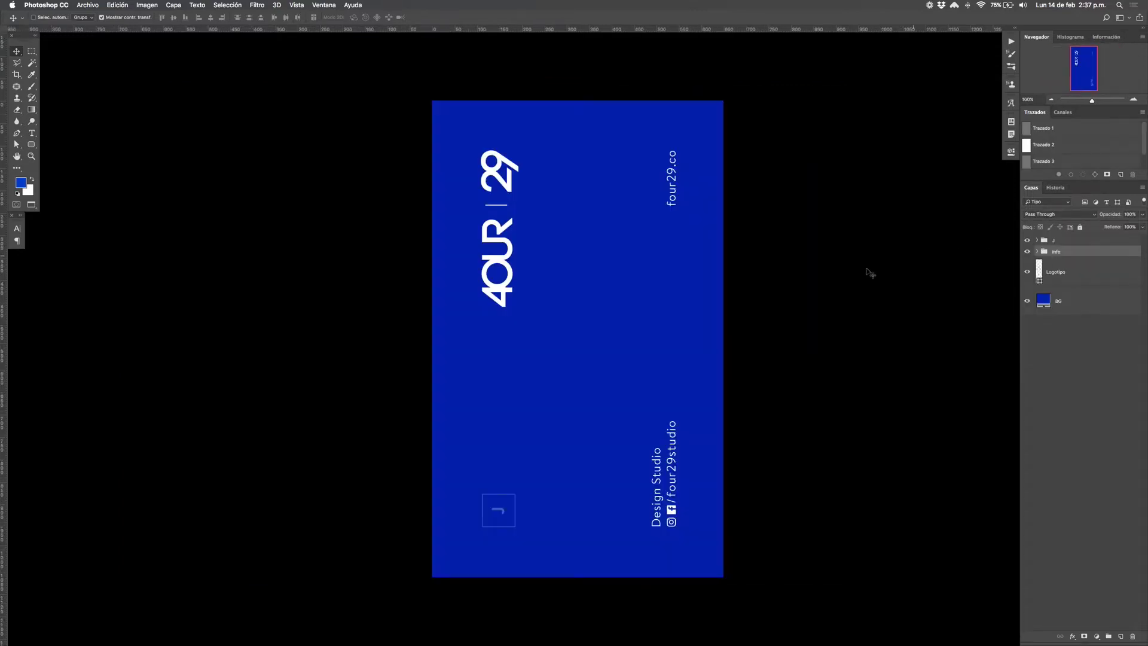
pyautogui.click(1074, 272)
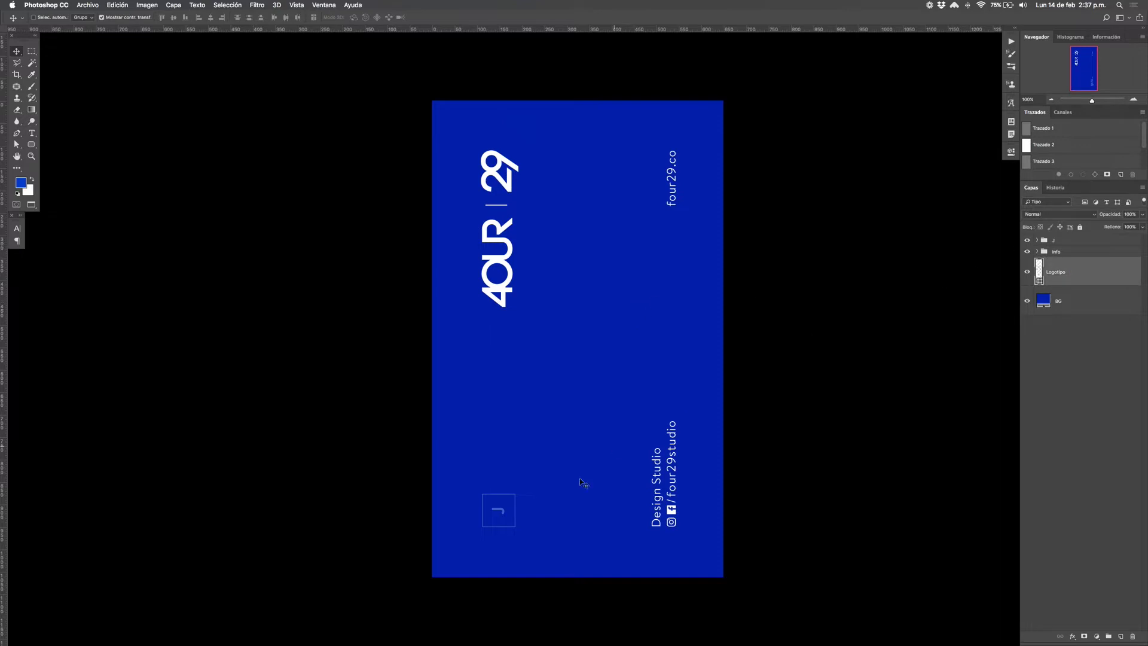
pyautogui.click(1028, 253)
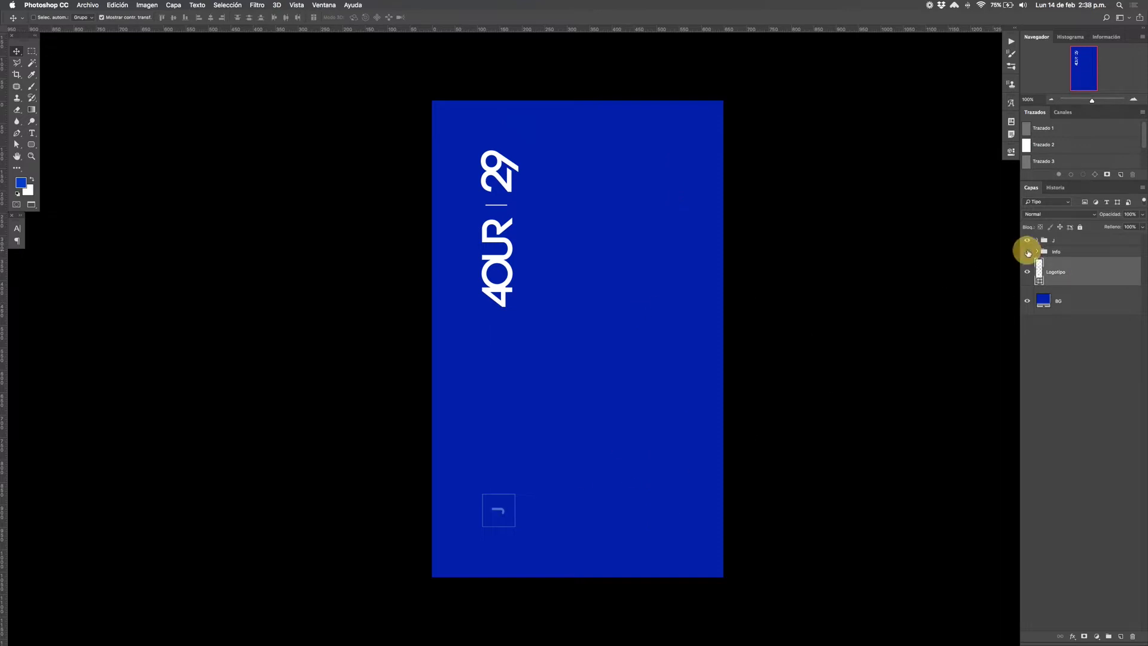
pyautogui.press('super+s')
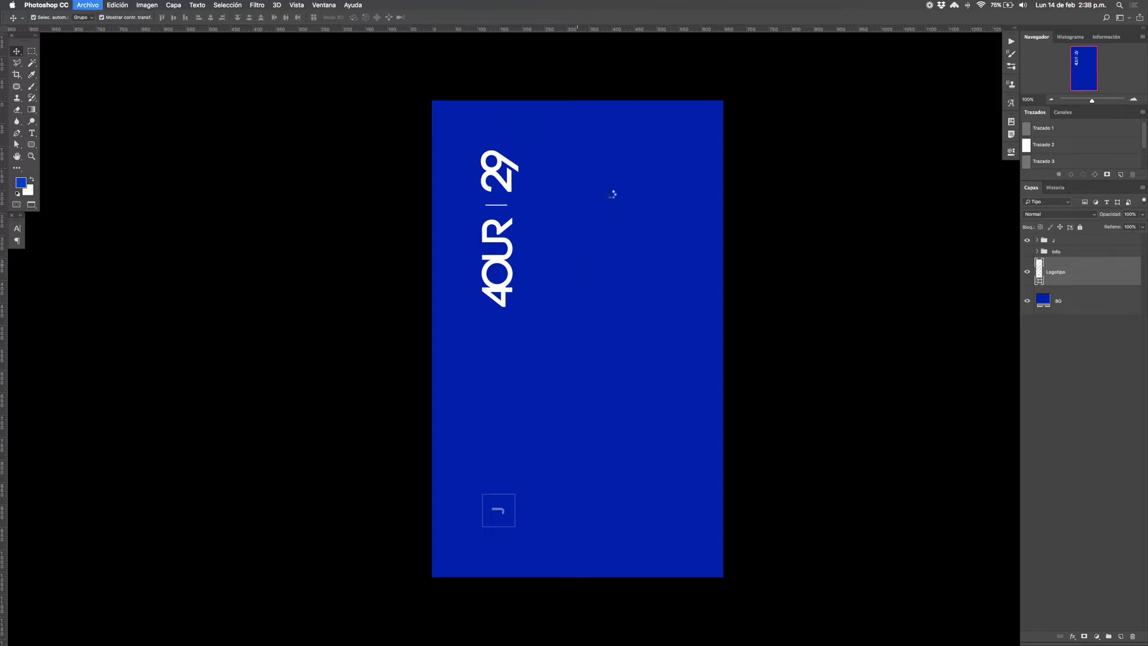
pyautogui.press('super+w')
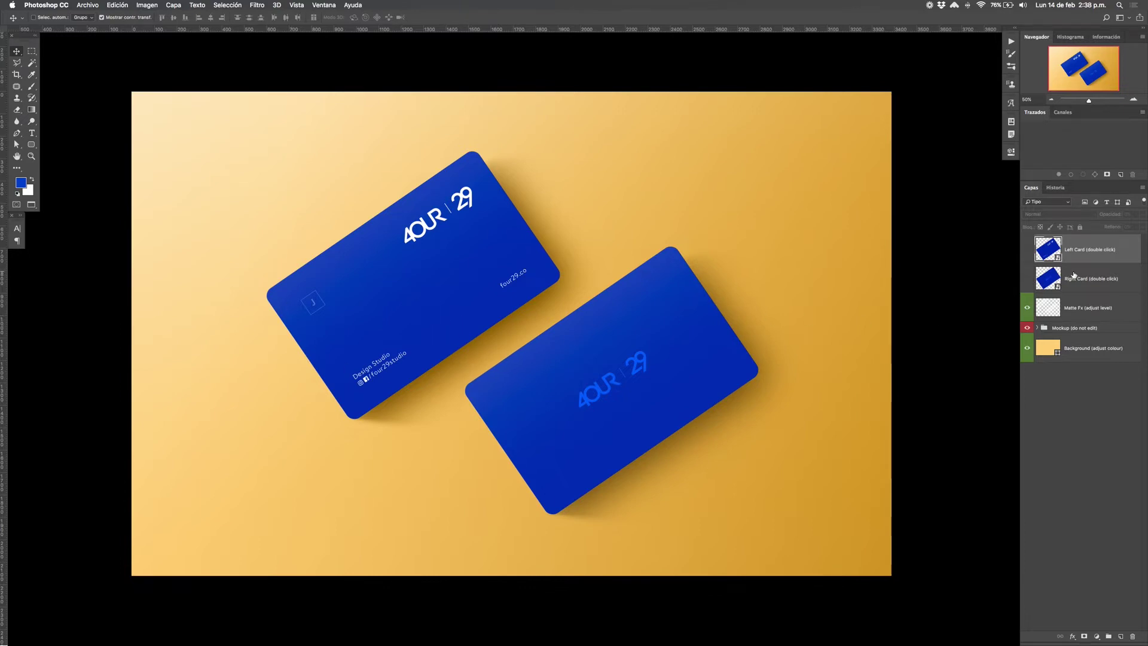
# Step: Rotate the logo 90 degrees clockwise inside the Right Card smart object, and save and close it
pyautogui.doubleClick(1048, 278)
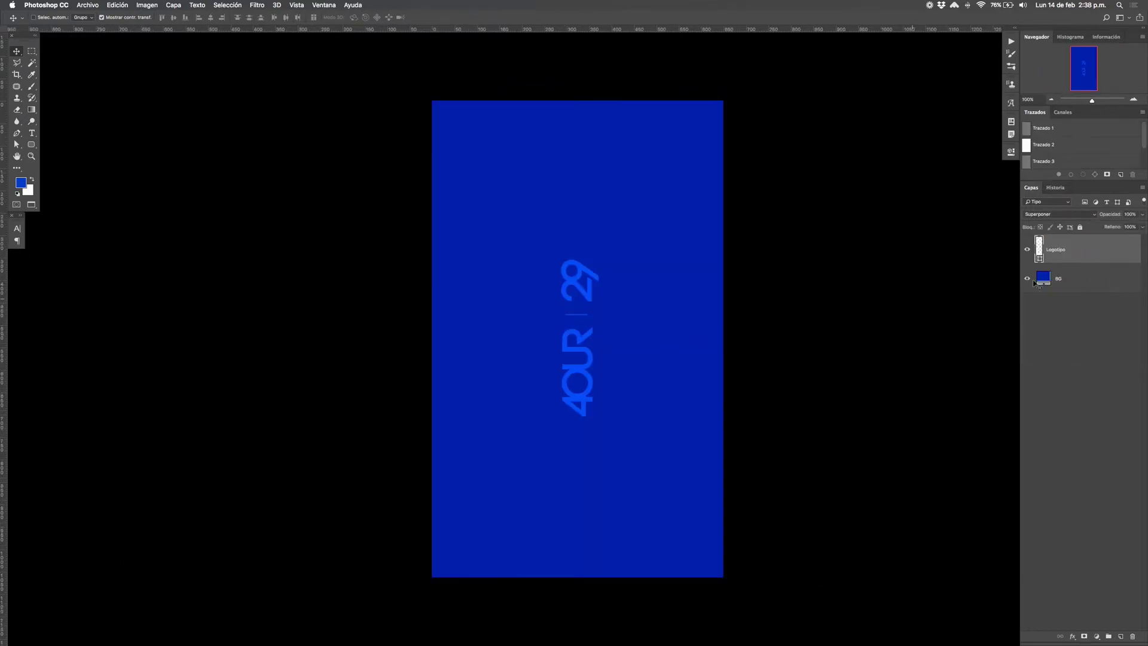
pyautogui.hotkey('ctrl', 't')
pyautogui.moveTo(615, 251); pyautogui.dragTo(652, 364)
pyautogui.press('Return')
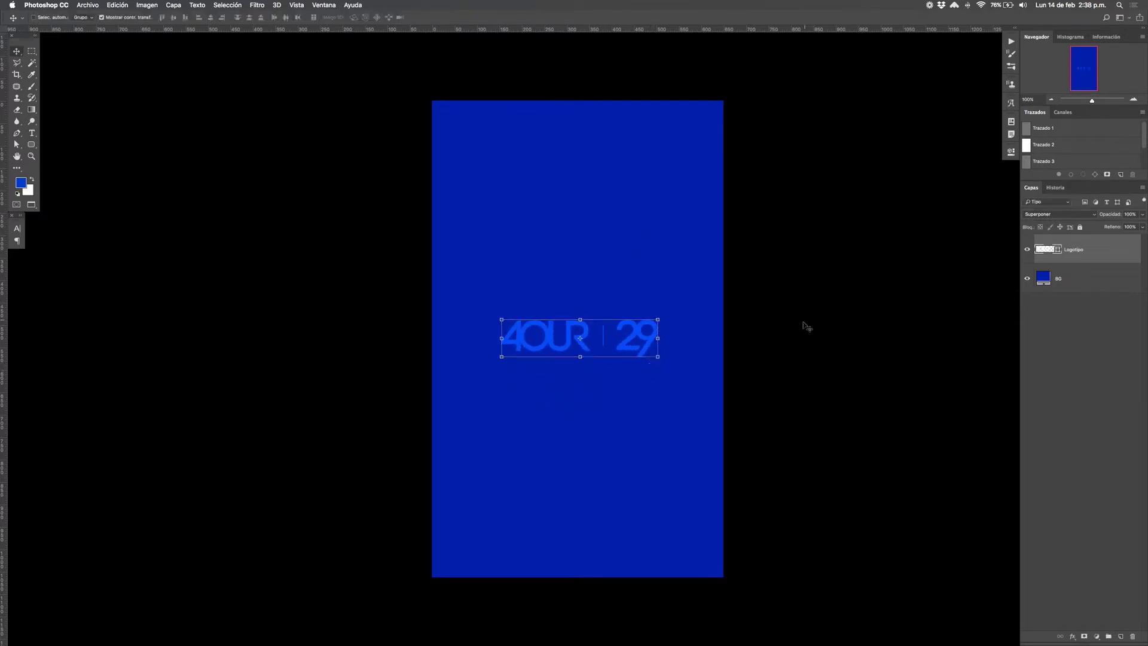
pyautogui.hotkey('ctrl', 's')
pyautogui.hotkey('ctrl', 'w')
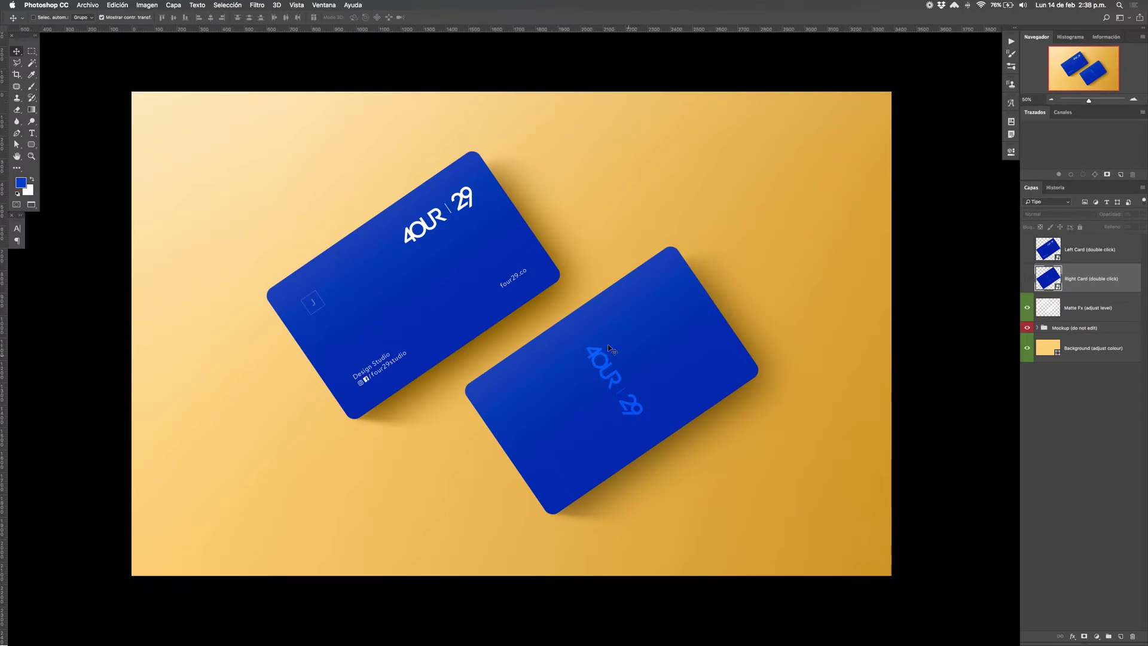
# Step: Undo the logo rotation on the right card
pyautogui.hotkey('ctrl', 'z')
pyautogui.hotkey('ctrl', 'z')
pyautogui.hotkey('ctrl', 'z')
pyautogui.hotkey('ctrl', 'z')
pyautogui.hotkey('ctrl', 'z')
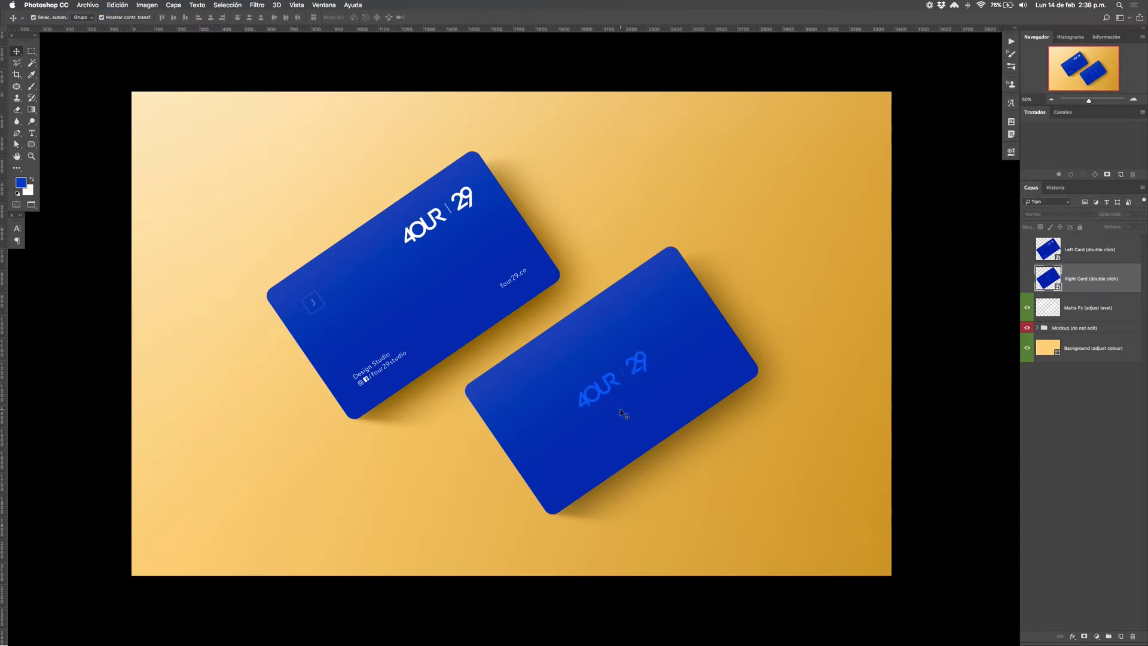
# Step: Raise the opacity of the Matte Fx layer to 50%
pyautogui.click(1083, 304)
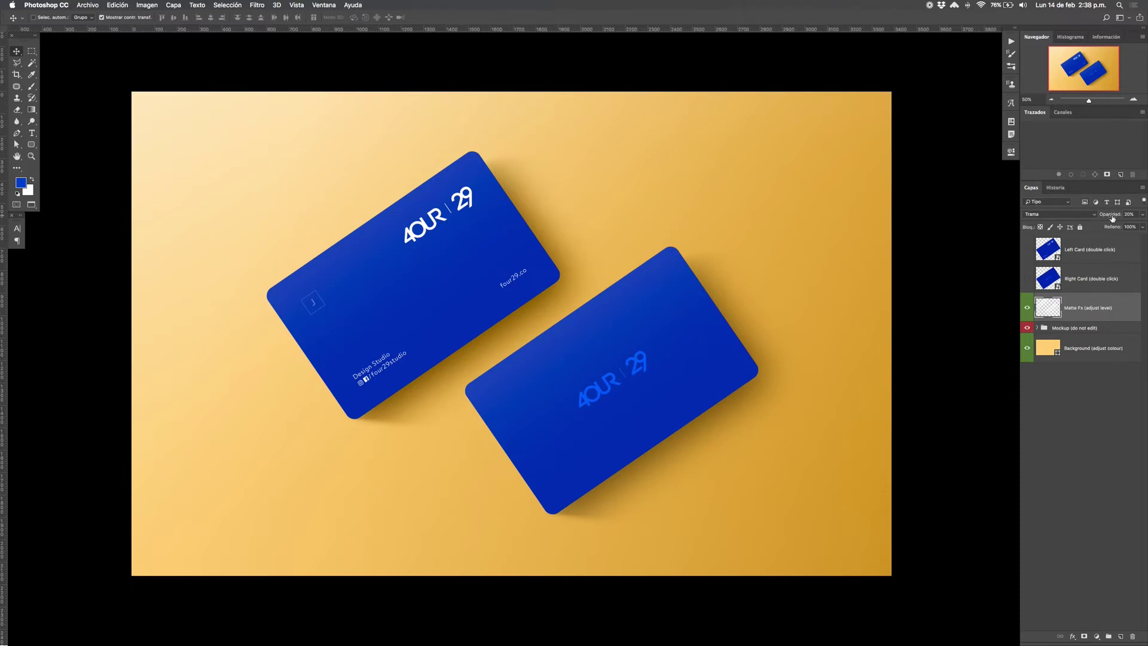
pyautogui.moveTo(1113, 216); pyautogui.dragTo(1126, 217)
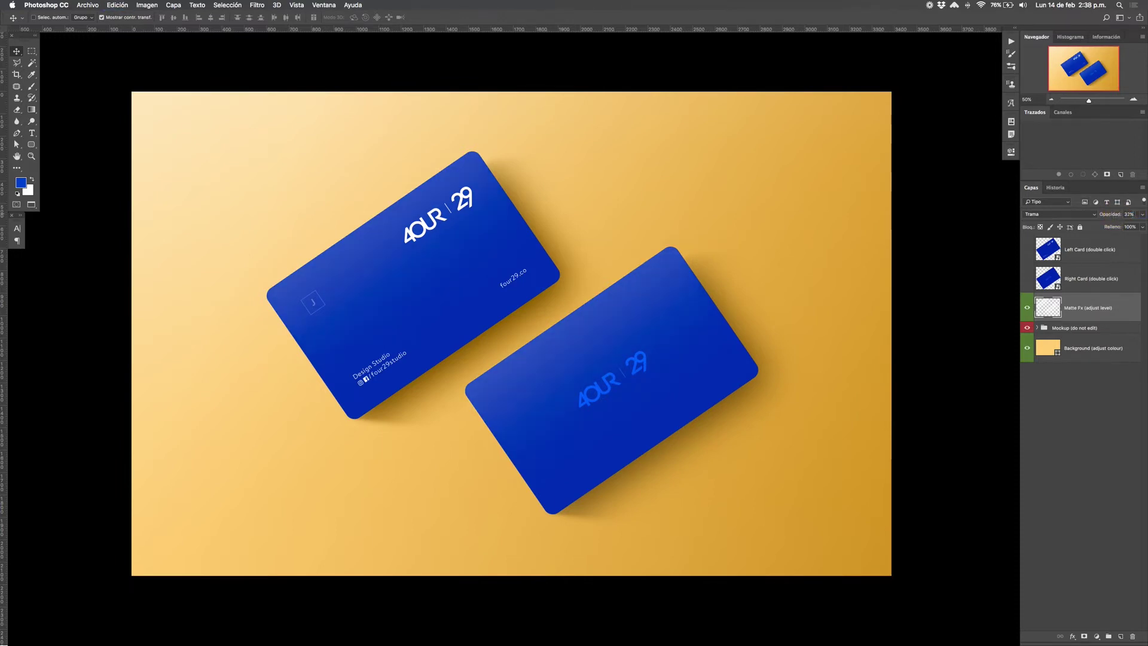
pyautogui.click(1115, 217)
pyautogui.write('50')
pyautogui.press('Return')
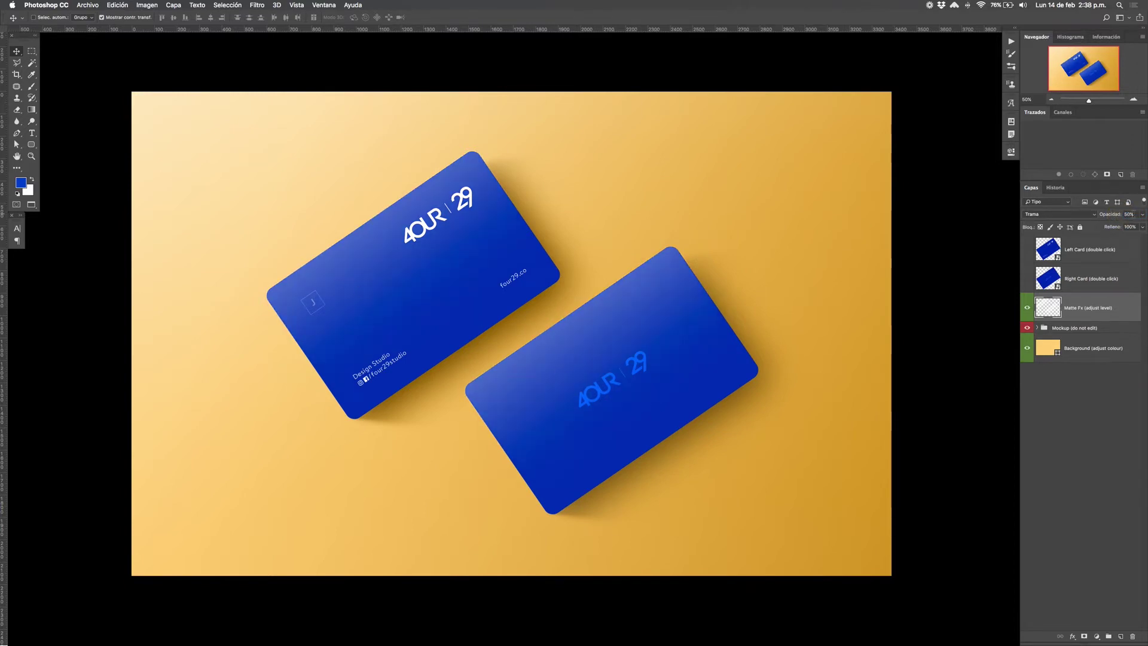
# Step: Compare the cards with the Matte Fx layer hidden and shown, and set its opacity to 20%
pyautogui.click(1028, 309)
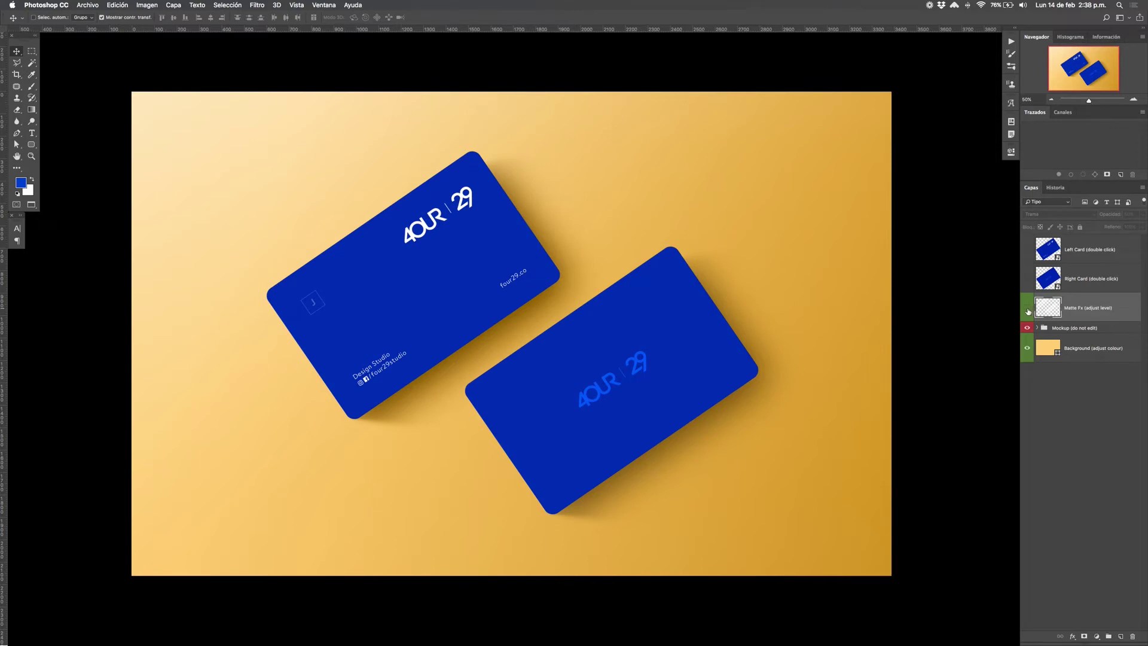
pyautogui.click(1028, 310)
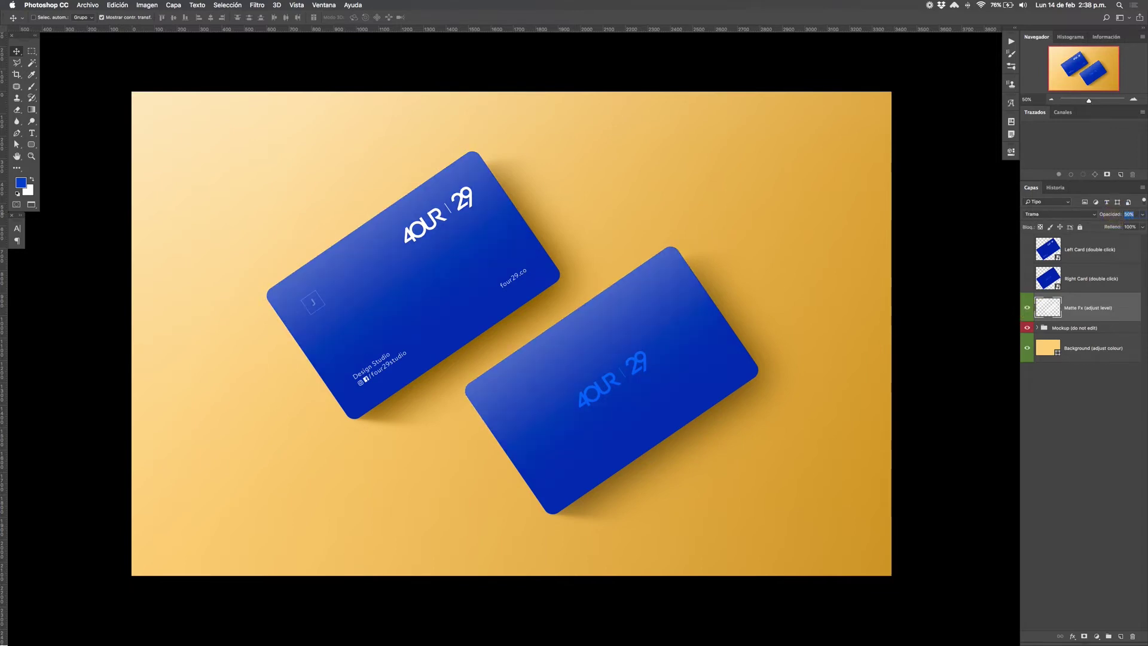
pyautogui.write('20')
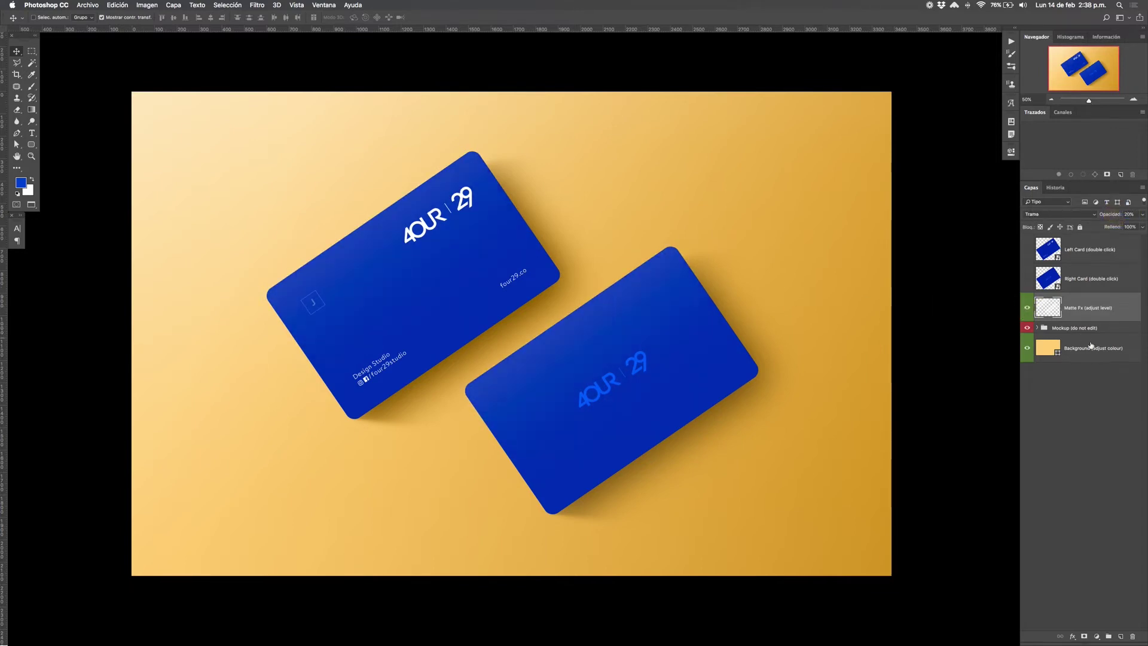
# Step: Change the mockup's Background fill colour to light grey #D7D7D7
pyautogui.click(1093, 346)
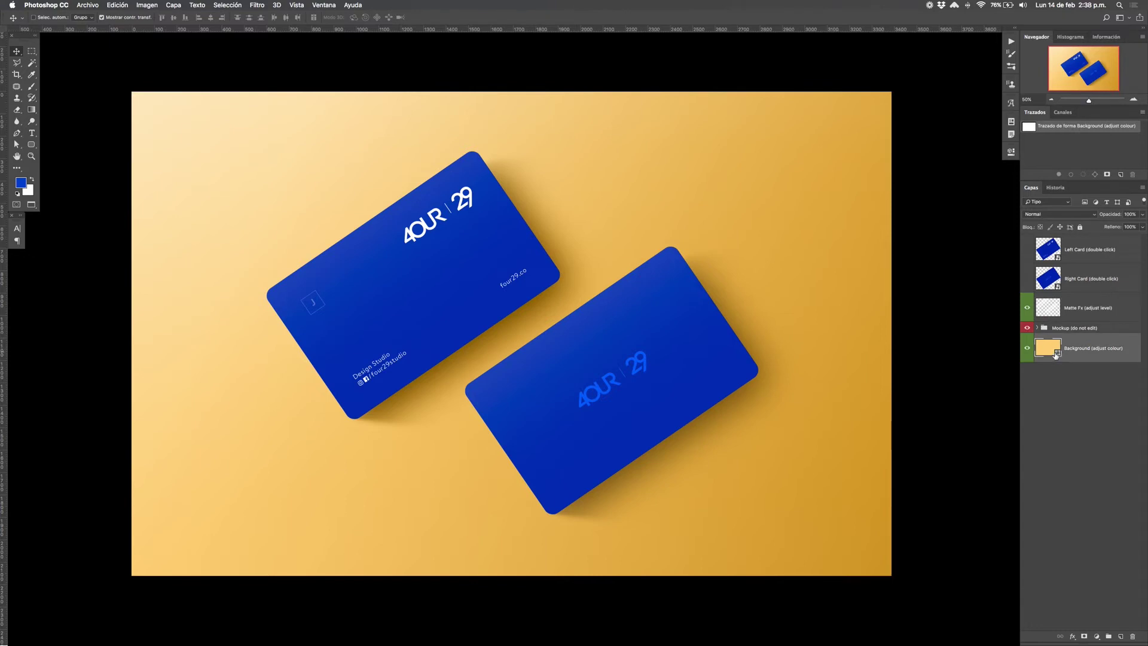
pyautogui.doubleClick(1058, 353)
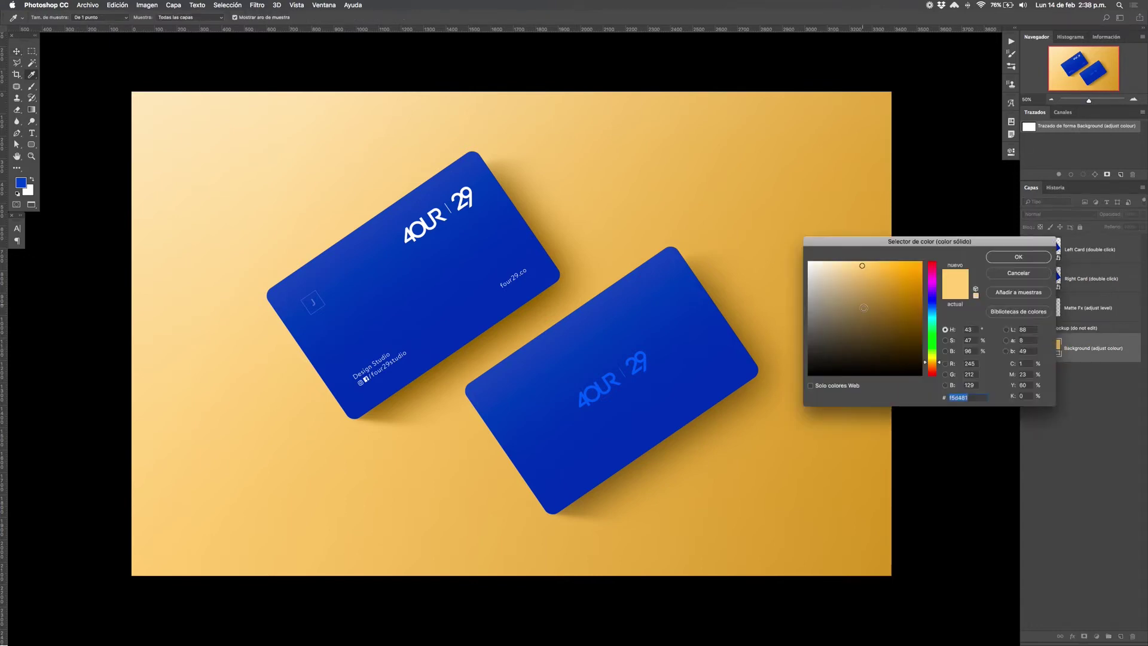
pyautogui.moveTo(841, 264); pyautogui.dragTo(800, 278)
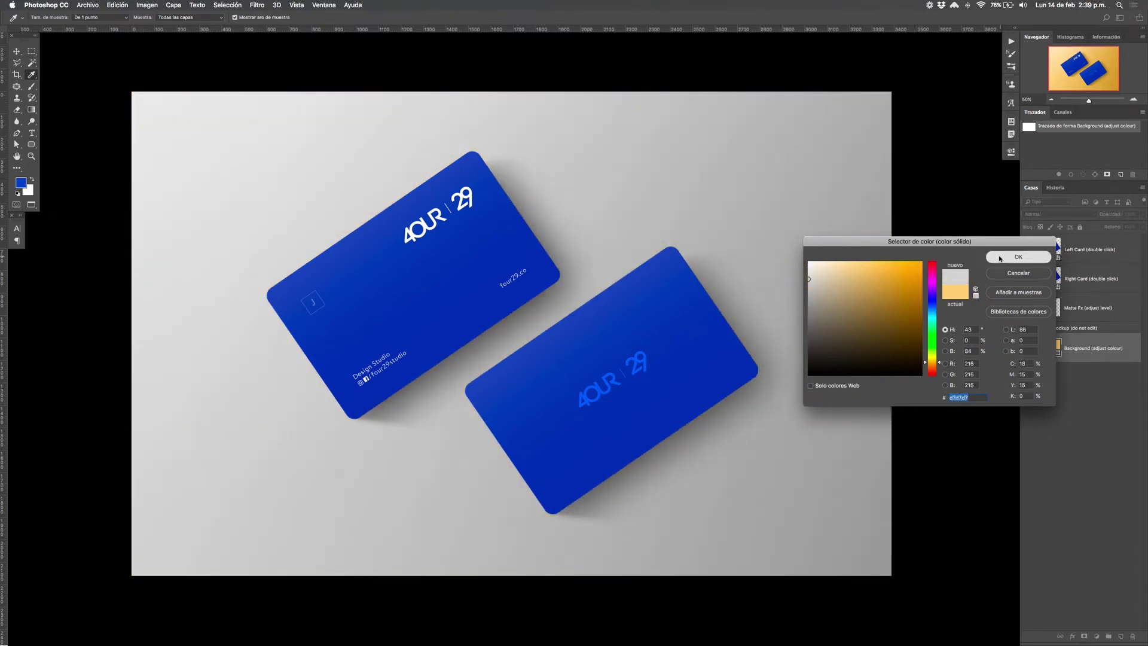
pyautogui.click(1018, 257)
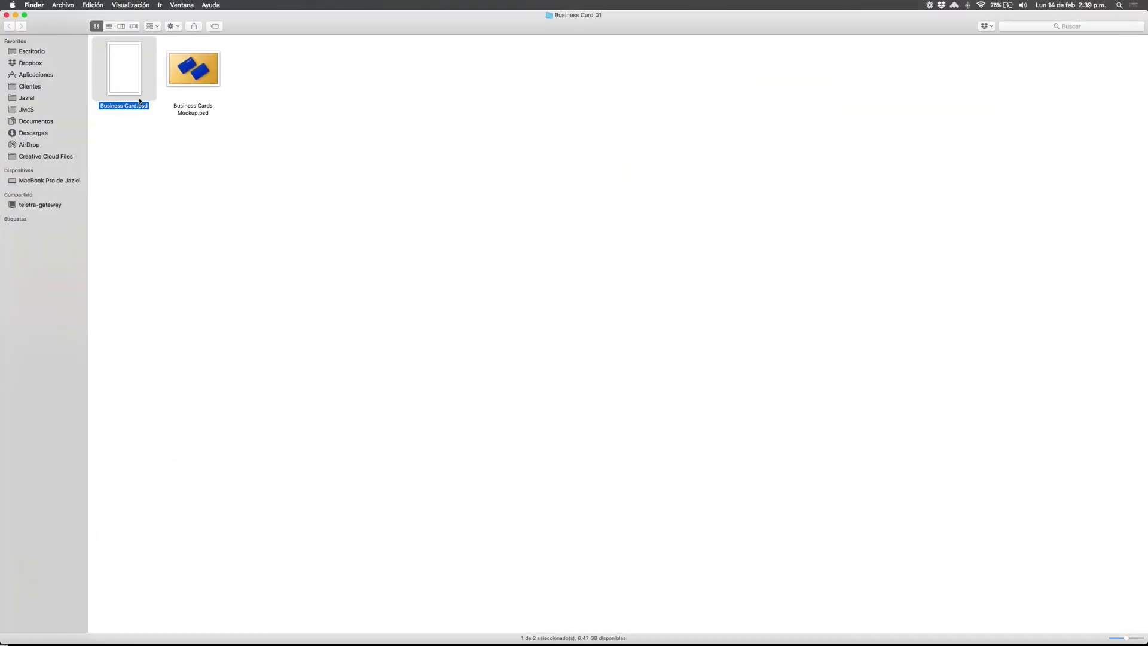
# Step: Open Business Card.psd from the Business Card 01 folder and set its Background fill to dark red #893131
pyautogui.click(129, 132)
pyautogui.doubleClick(132, 89)
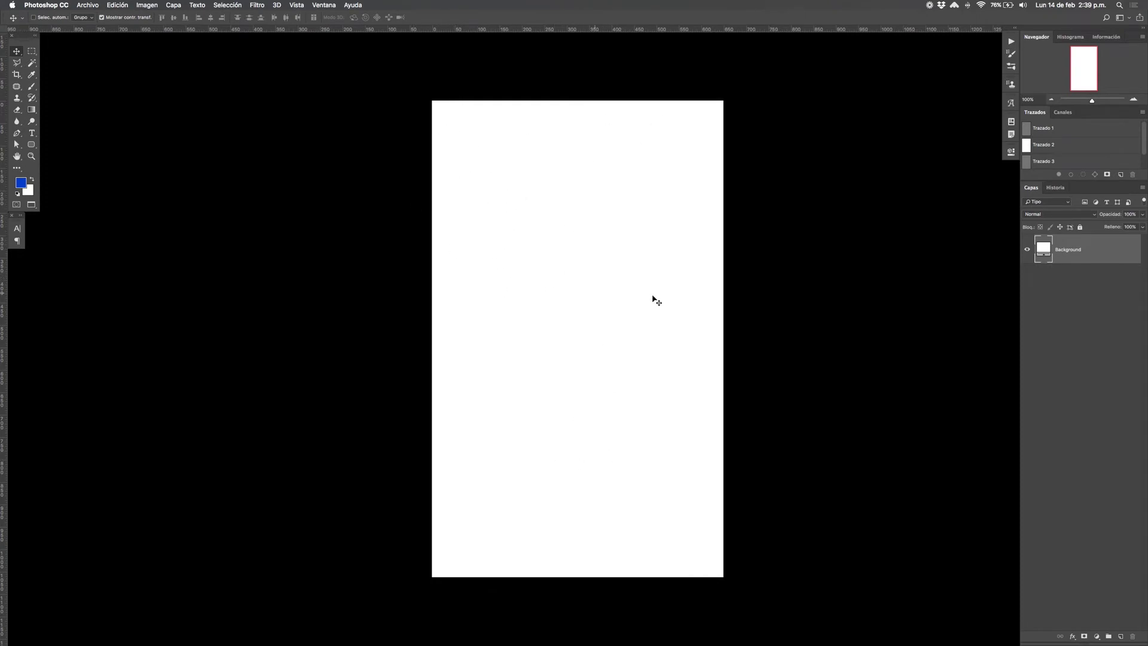
pyautogui.doubleClick(1045, 247)
pyautogui.click(881, 313)
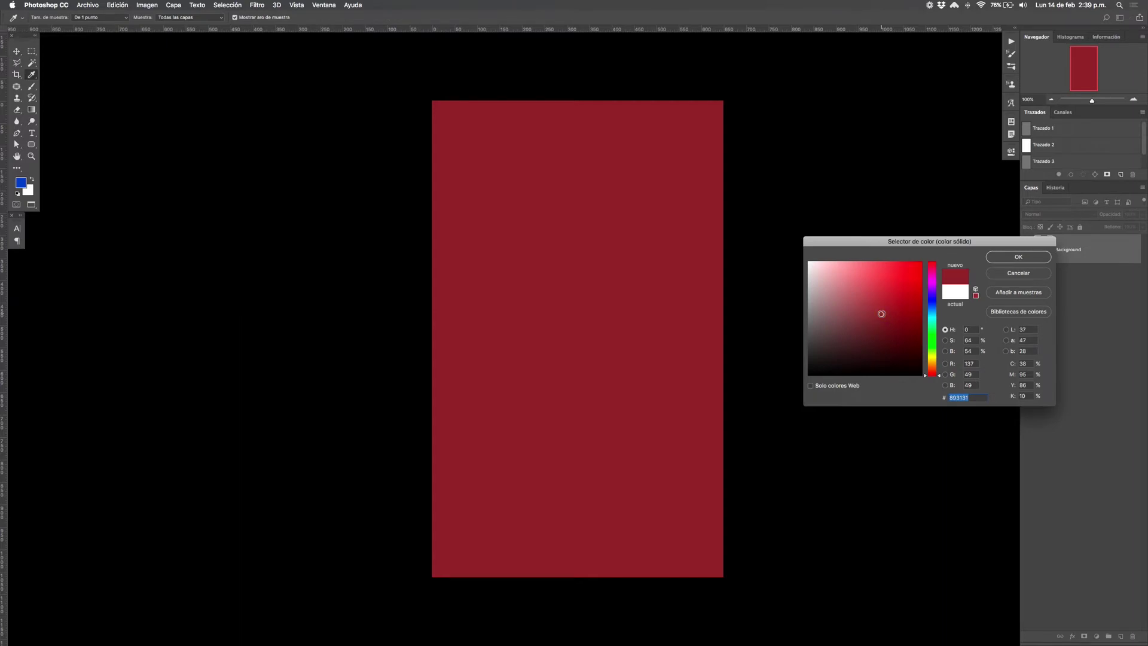
pyautogui.press('Return')
# Step: Recolour the blank card's Background fill to a bright purple, about #6740E8
pyautogui.doubleClick(1043, 249)
pyautogui.click(932, 295)
pyautogui.click(883, 275)
pyautogui.moveTo(884, 275); pyautogui.dragTo(889, 267)
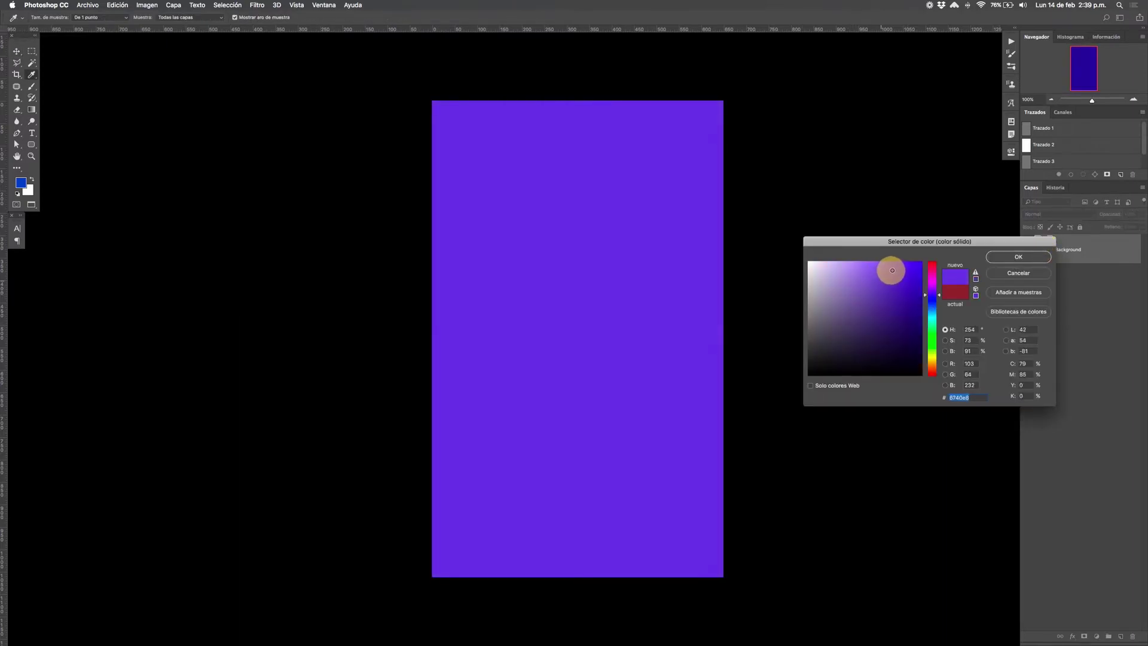
pyautogui.click(997, 257)
# Step: Add the white text "Test", enlarge it to about 193 px wide and move it to the middle of the card
pyautogui.press('t')
pyautogui.click(520, 314)
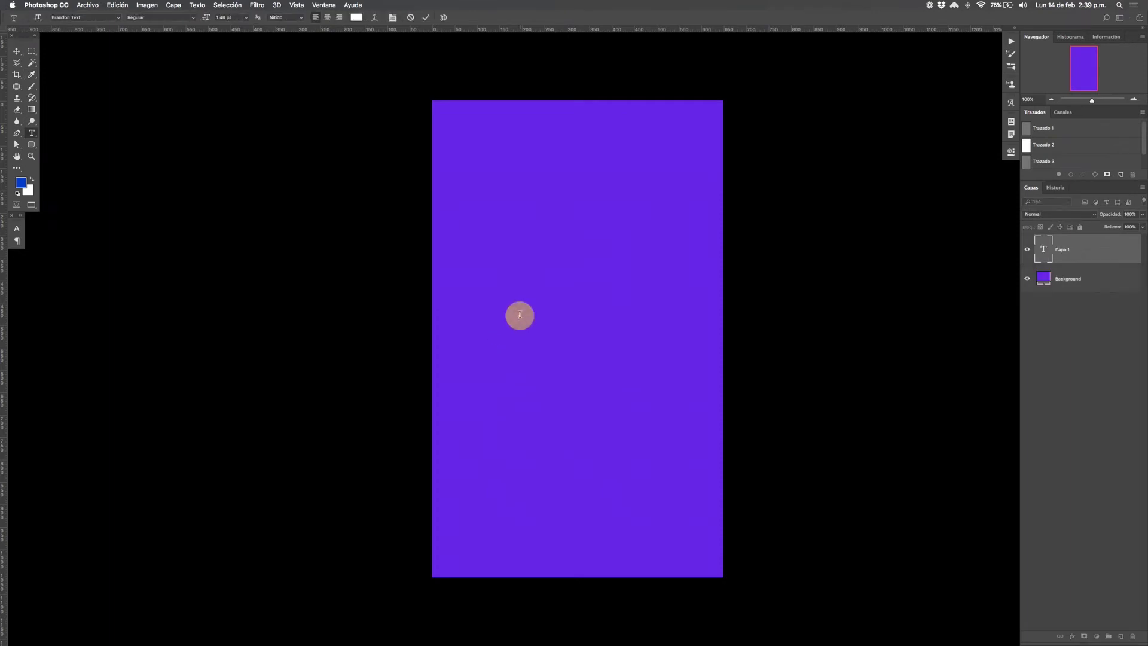
pyautogui.write('Test')
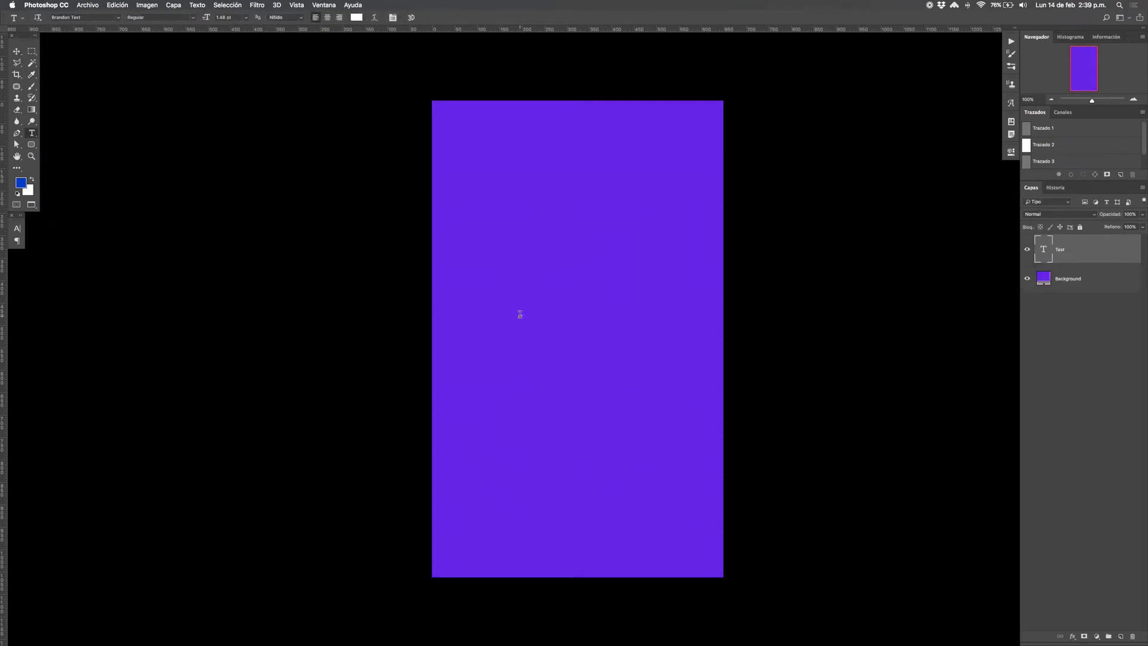
pyautogui.press('super+Return')
pyautogui.press('super+t')
pyautogui.moveTo(525, 310); pyautogui.dragTo(597, 249)
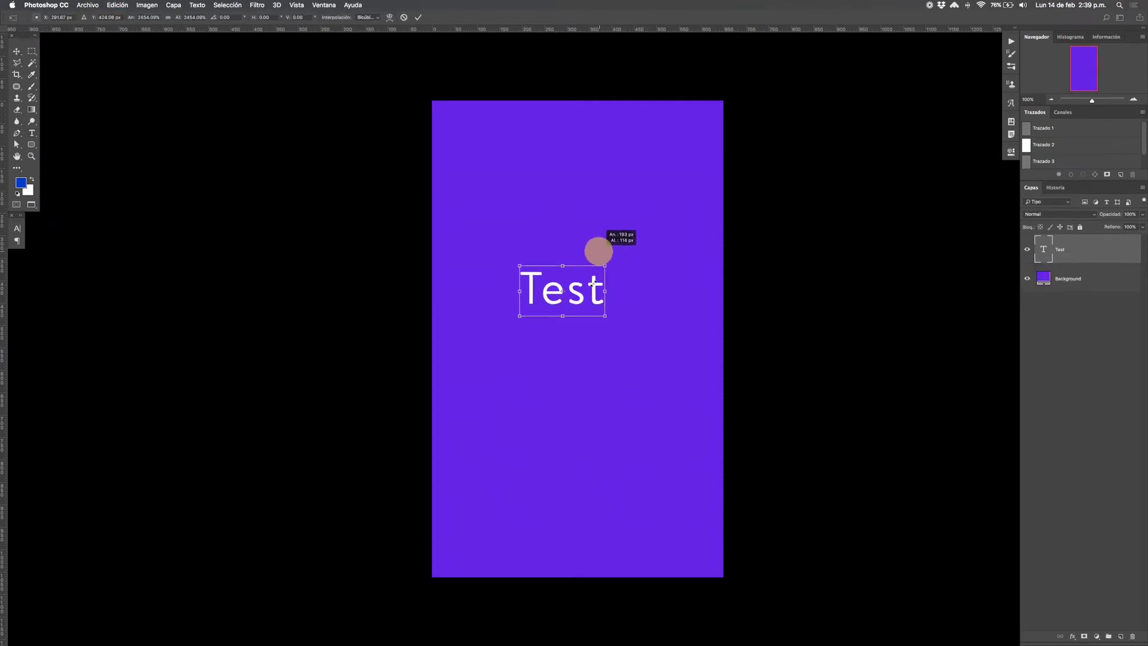
pyautogui.moveTo(581, 293); pyautogui.dragTo(591, 332)
pyautogui.press('Return')
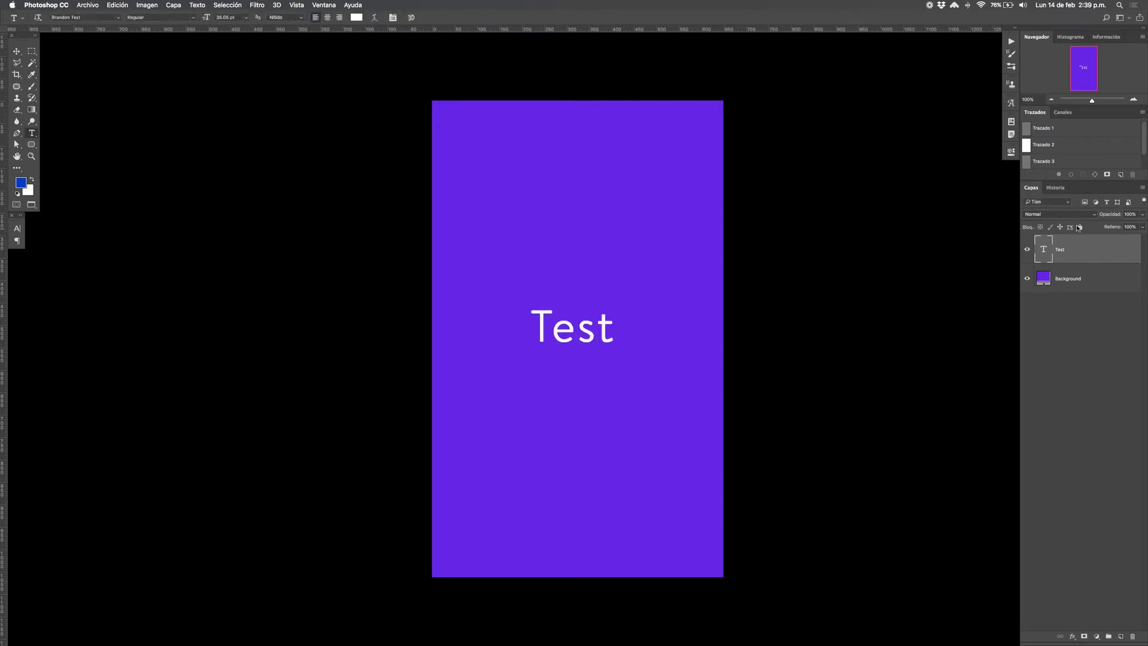
# Step: Stamp the visible artwork onto a new layer, select the whole canvas and close Business Card.psd without saving
pyautogui.press('super+alt+shift+e')
pyautogui.press('super+a')
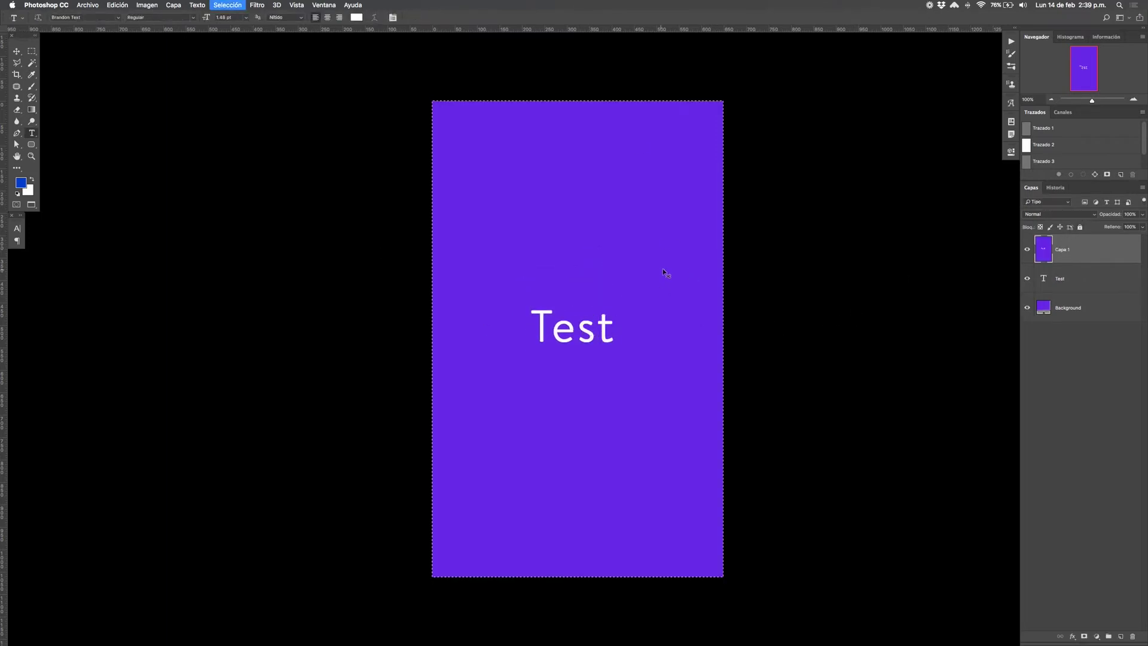
pyautogui.press('super+w')
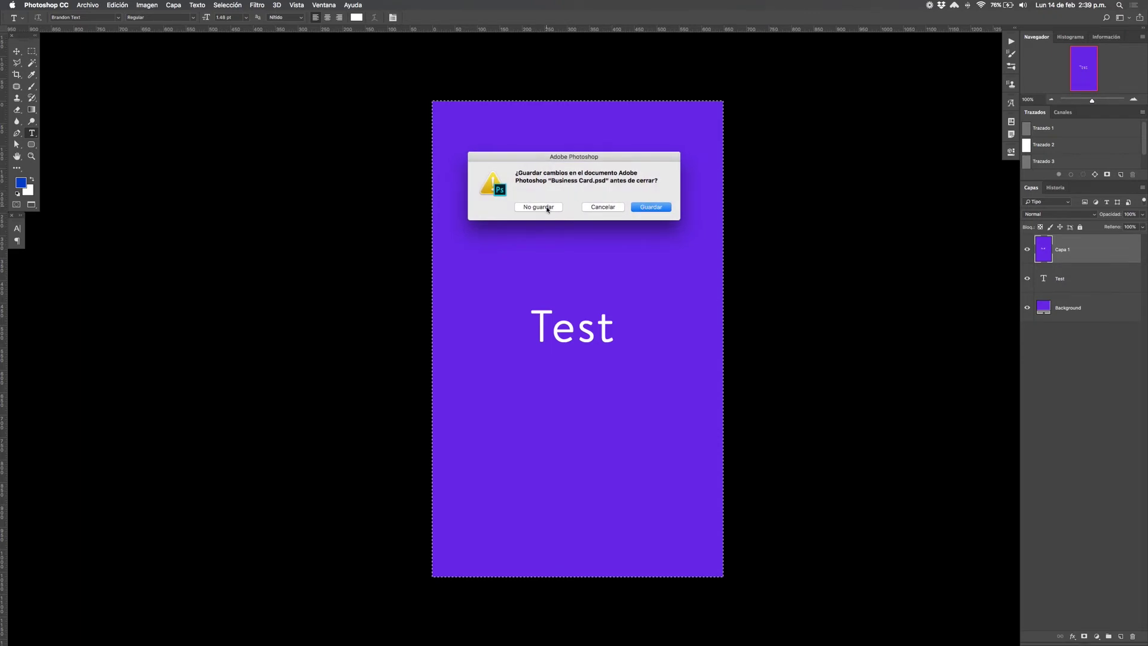
pyautogui.click(547, 207)
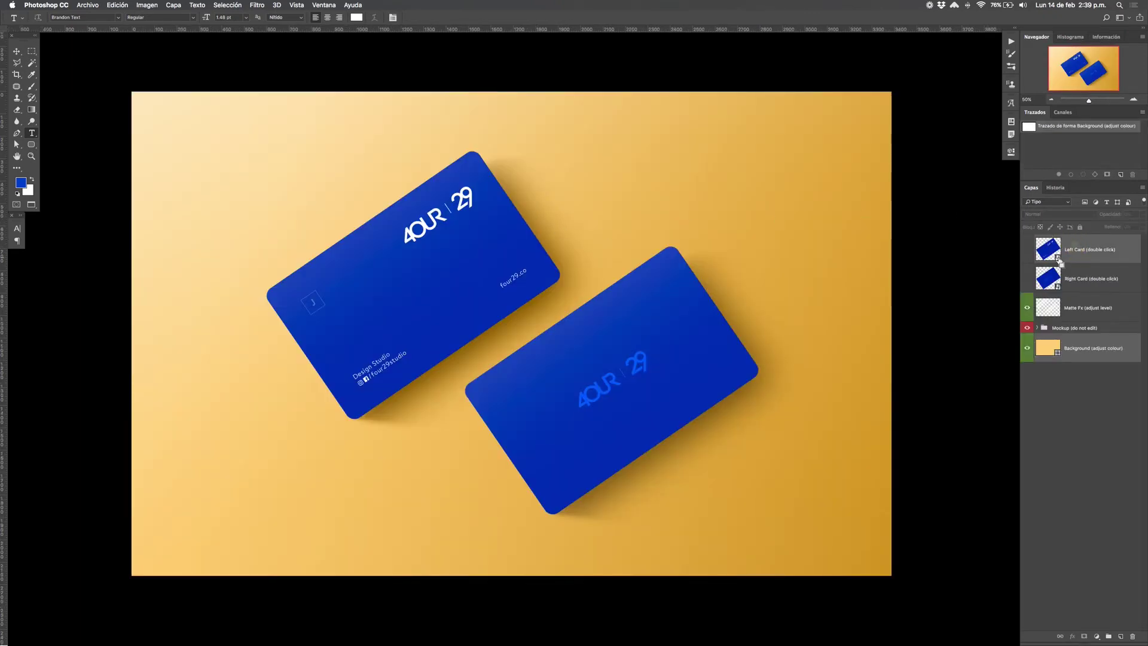
# Step: Paste the purple "Test" artwork into the Left Card smart object, place it above all other layers, and save and close it
pyautogui.doubleClick(1057, 258)
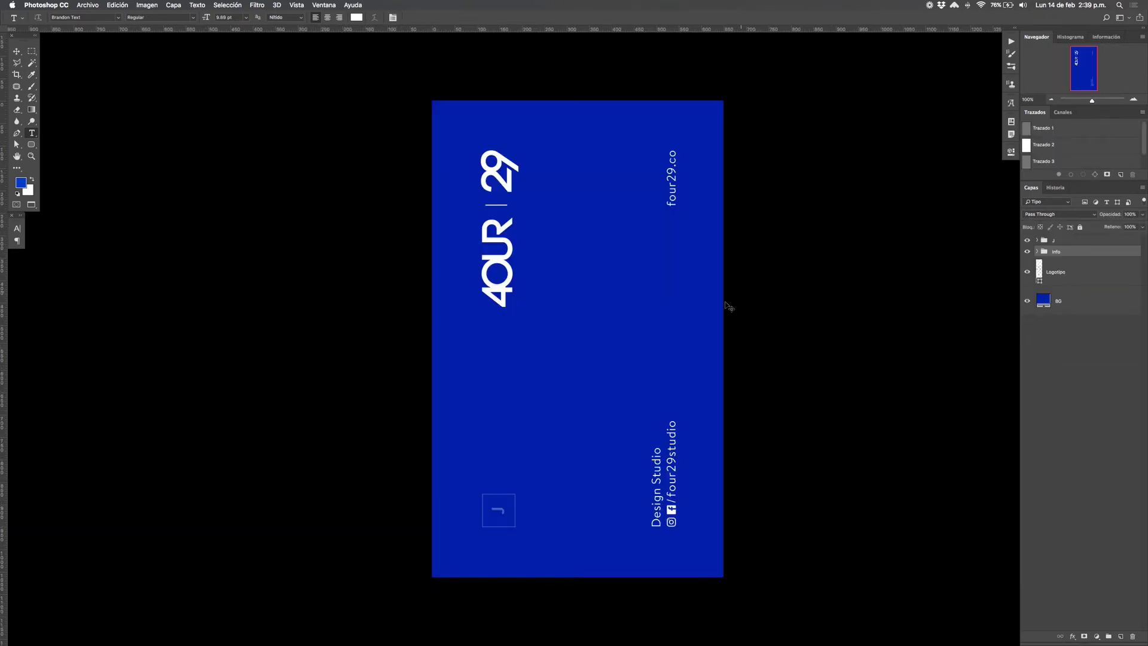
pyautogui.press('super+v')
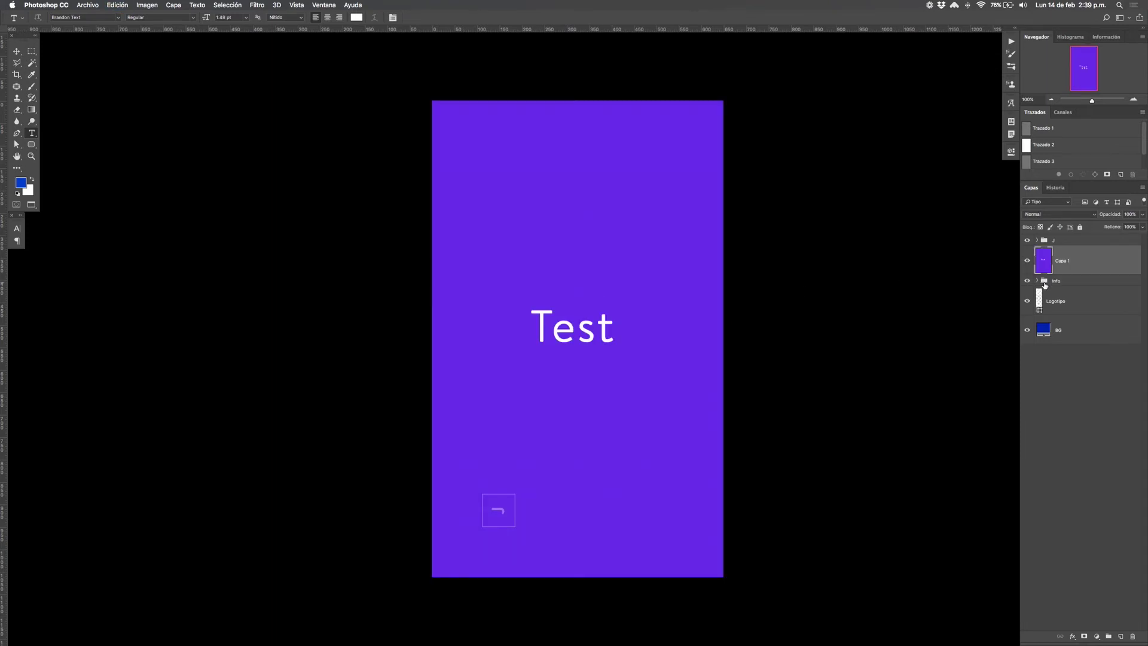
pyautogui.moveTo(1077, 252); pyautogui.dragTo(1080, 236)
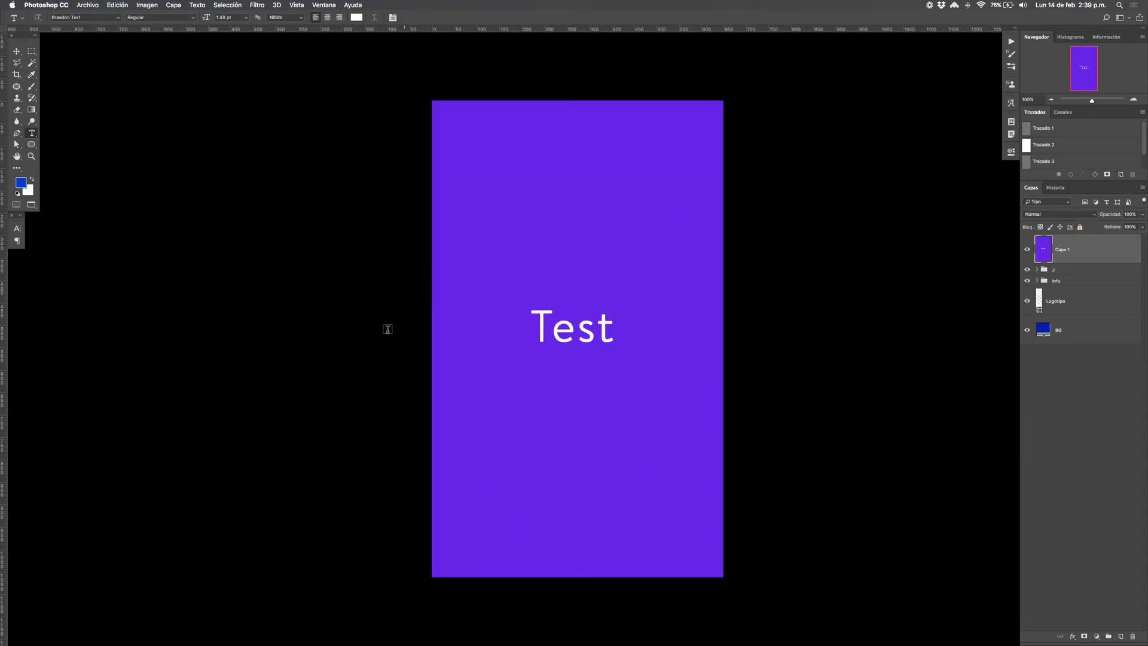
pyautogui.press('super+s')
pyautogui.press('super+w')
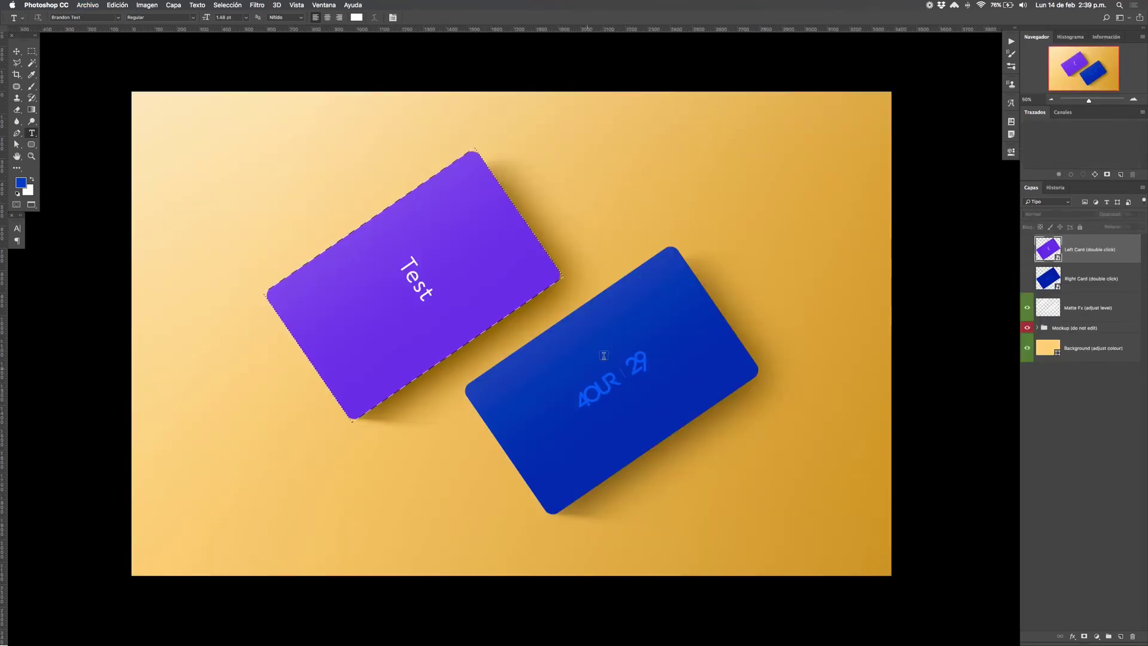
# Step: Undo the artwork replacement on the left card and clear the selection around it
pyautogui.press('m')
pyautogui.click(627, 353)
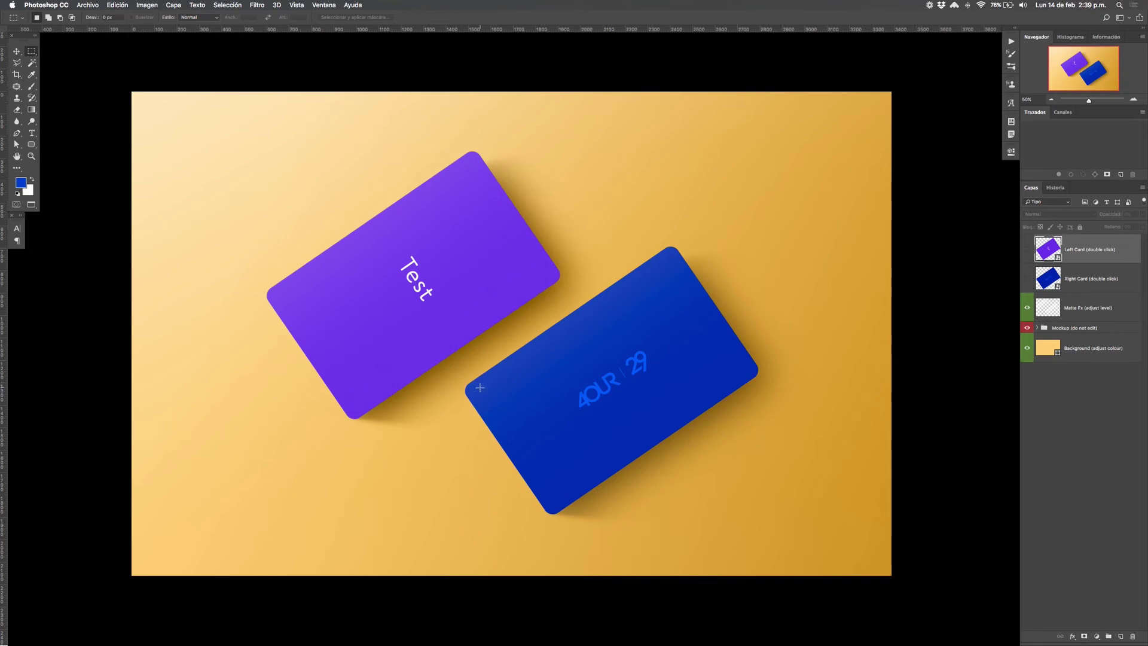
pyautogui.hotkey('ctrl', 'shift', 'd')
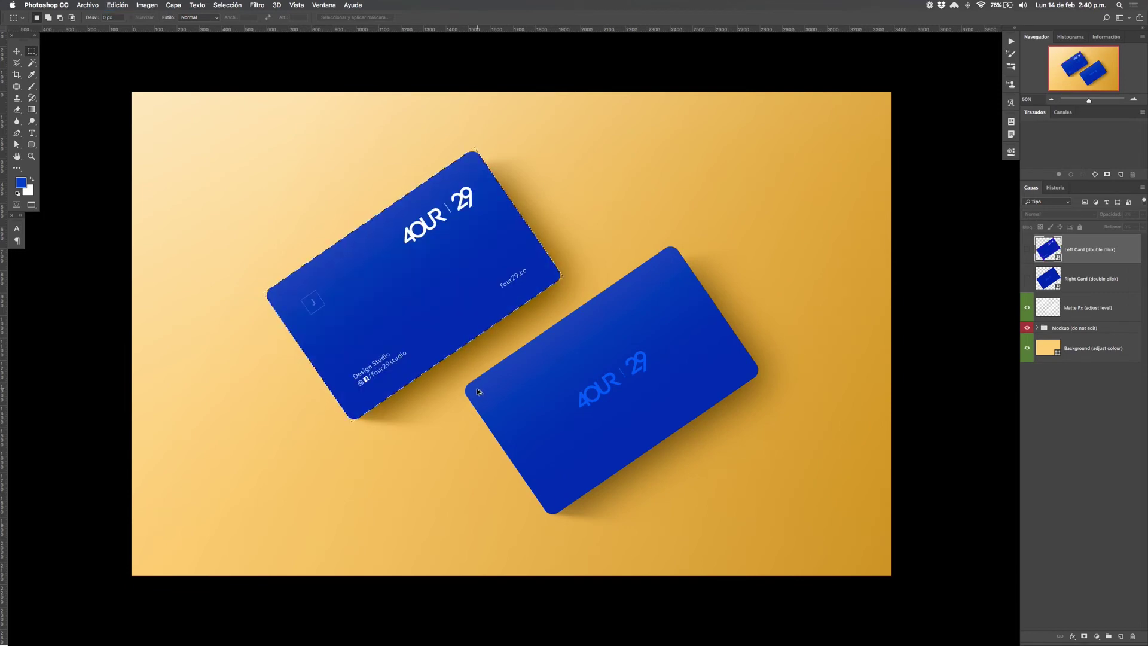
pyautogui.hotkey('ctrl', 'd')
# Step: Open the Left Card smart object and rotate the J group, Info group and Logotipo layer together 90° clockwise
pyautogui.doubleClick(1059, 259)
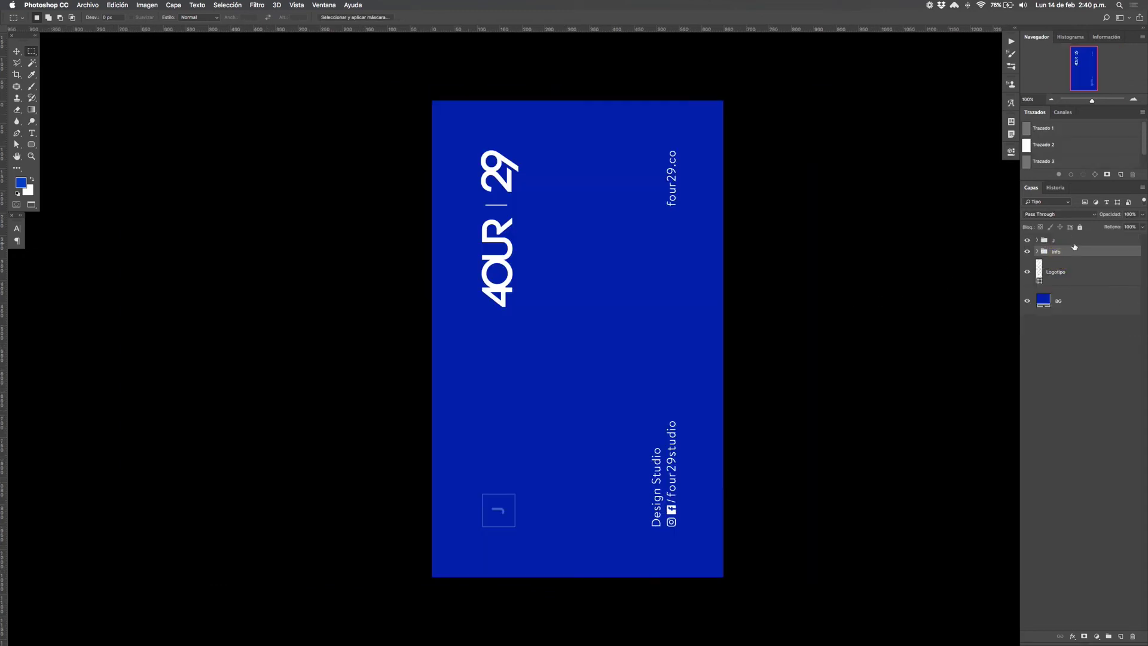
pyautogui.click(1071, 266)
pyautogui.keyDown('shift'); pyautogui.click(1073, 240); pyautogui.keyUp('shift')
pyautogui.press('v')
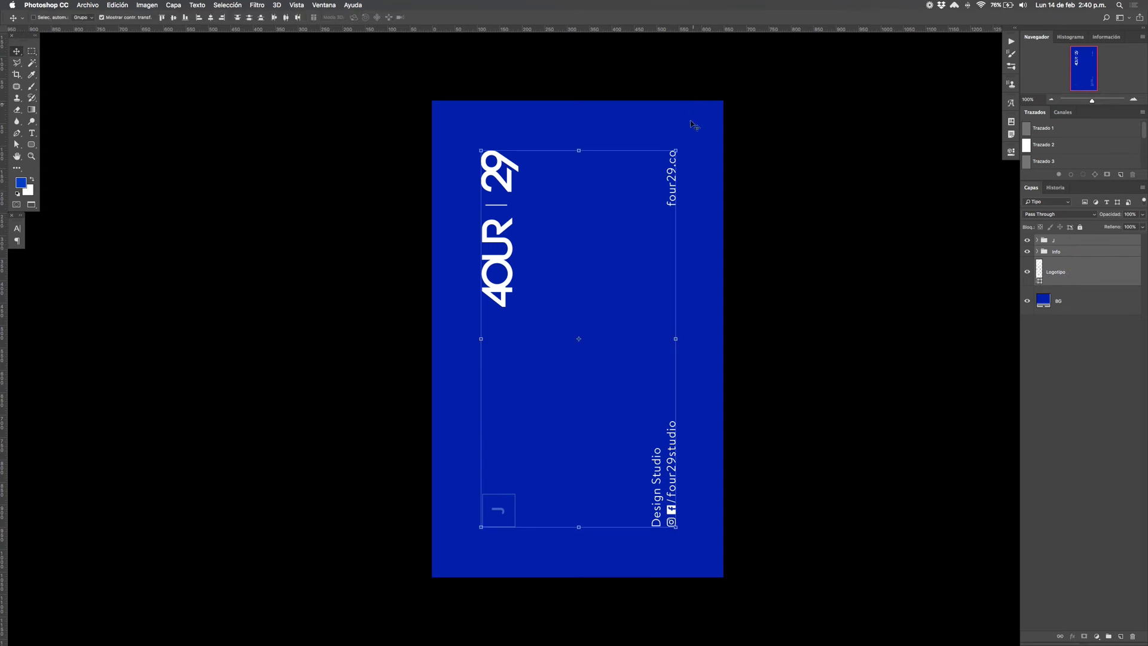
pyautogui.moveTo(692, 123); pyautogui.dragTo(831, 462)
pyautogui.press('Return')
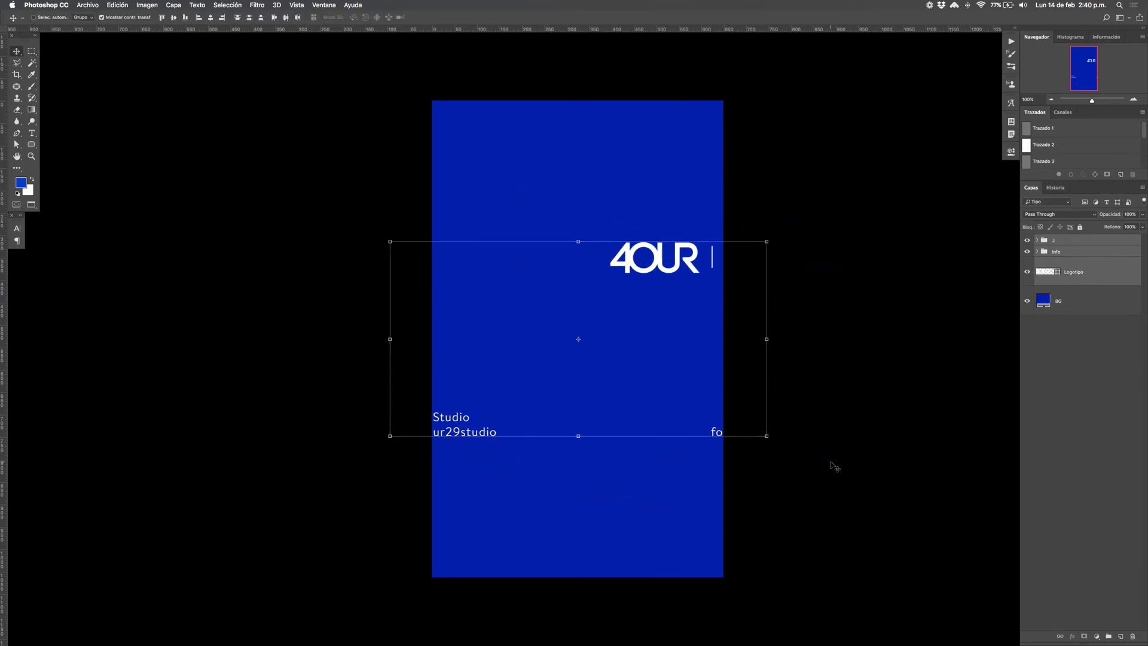
# Step: Arrange the J badge and logo along the card's upper edge with the studio details near its lower edge, and save and close the smart object
pyautogui.moveTo(605, 395); pyautogui.dragTo(679, 490)
pyautogui.rightClick(1068, 243)
pyautogui.click(1087, 257)
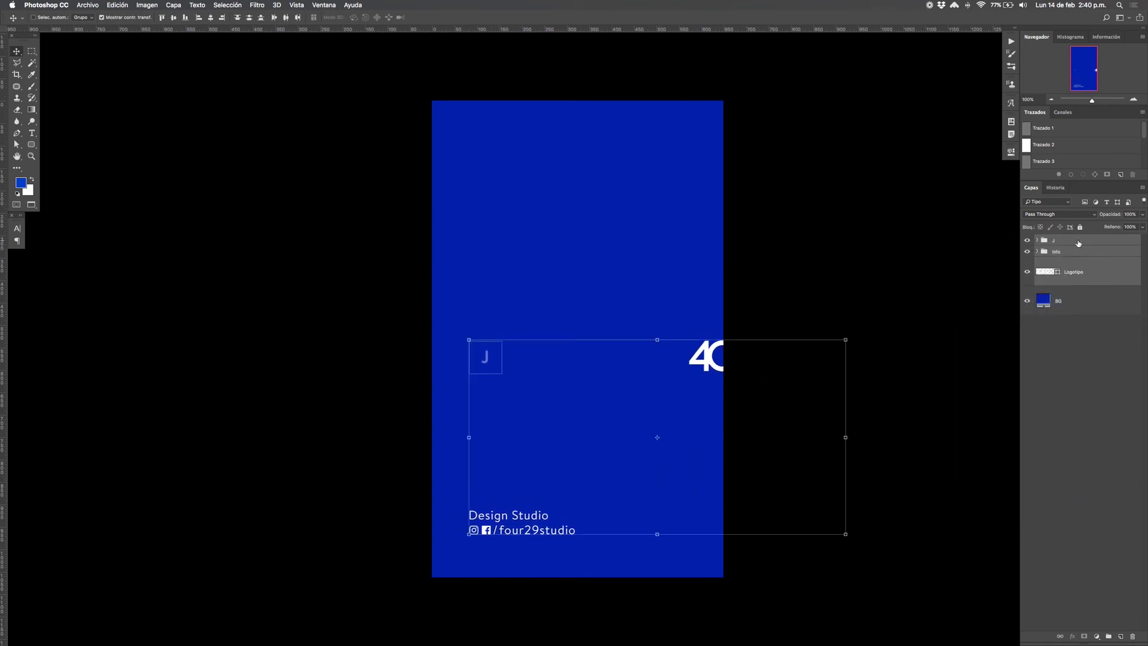
pyautogui.click(1080, 242)
pyautogui.keyDown('super'); pyautogui.click(1079, 272); pyautogui.keyUp('super')
pyautogui.moveTo(802, 473); pyautogui.dragTo(817, 284)
pyautogui.click(1110, 285)
pyautogui.moveTo(938, 325); pyautogui.dragTo(750, 324)
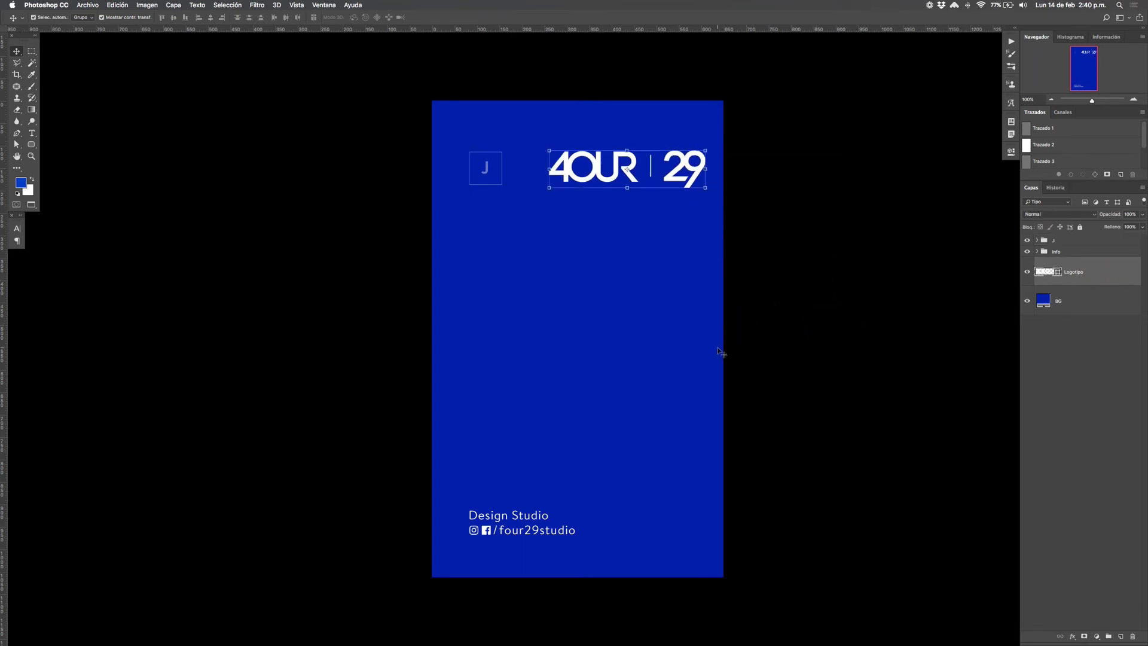
pyautogui.press('super+s')
pyautogui.press('super+w')
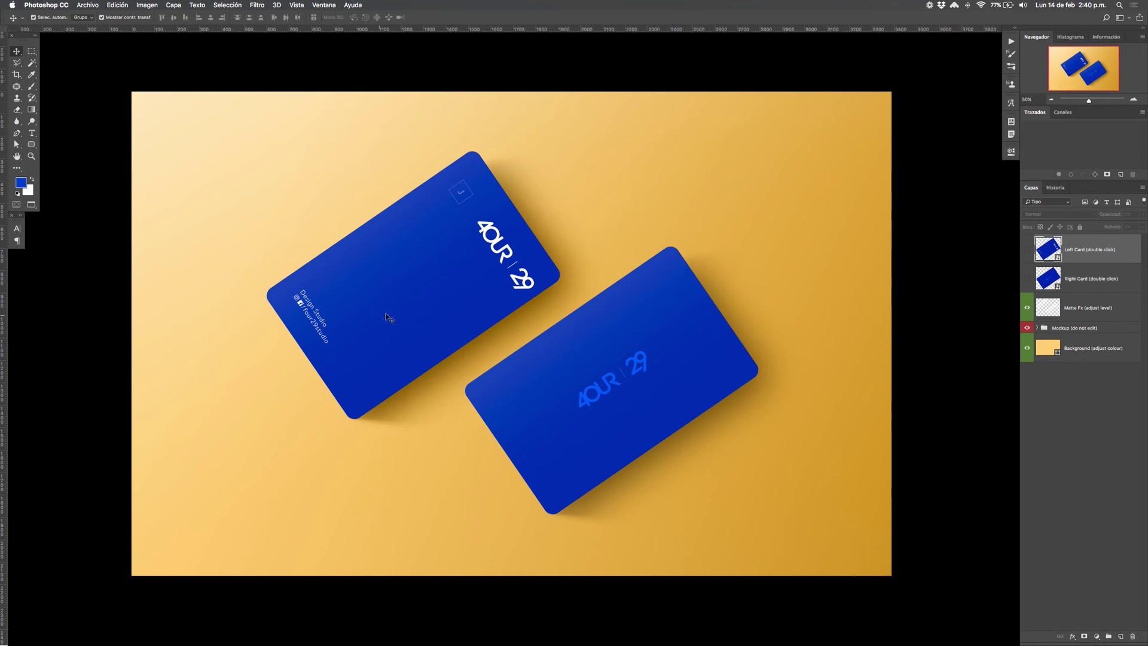
# Step: Compare the left card's original and rotated layouts by repeatedly undoing and redoing the artwork update
pyautogui.press('super+z')
pyautogui.press('super+z')
pyautogui.press('super+z')
pyautogui.press('super+z')
pyautogui.press('super+z')
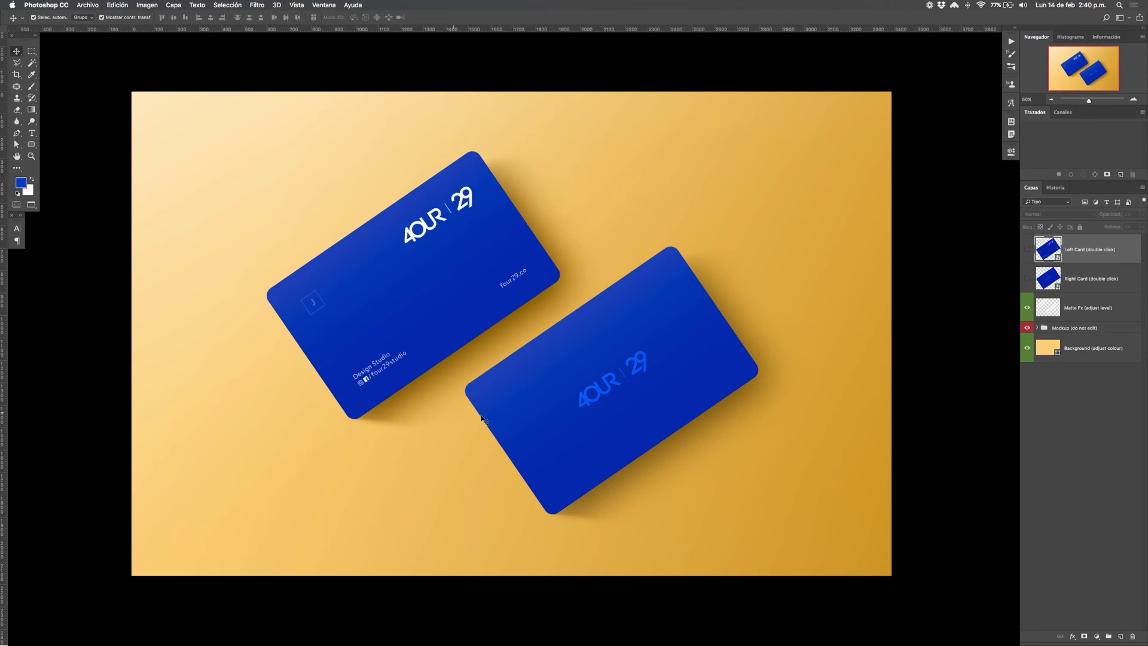
pyautogui.press('super+z')
# Step: In the Right Card smart object, rotate the logo 90° clockwise and enlarge it slightly, and save and close it
pyautogui.click(1066, 282)
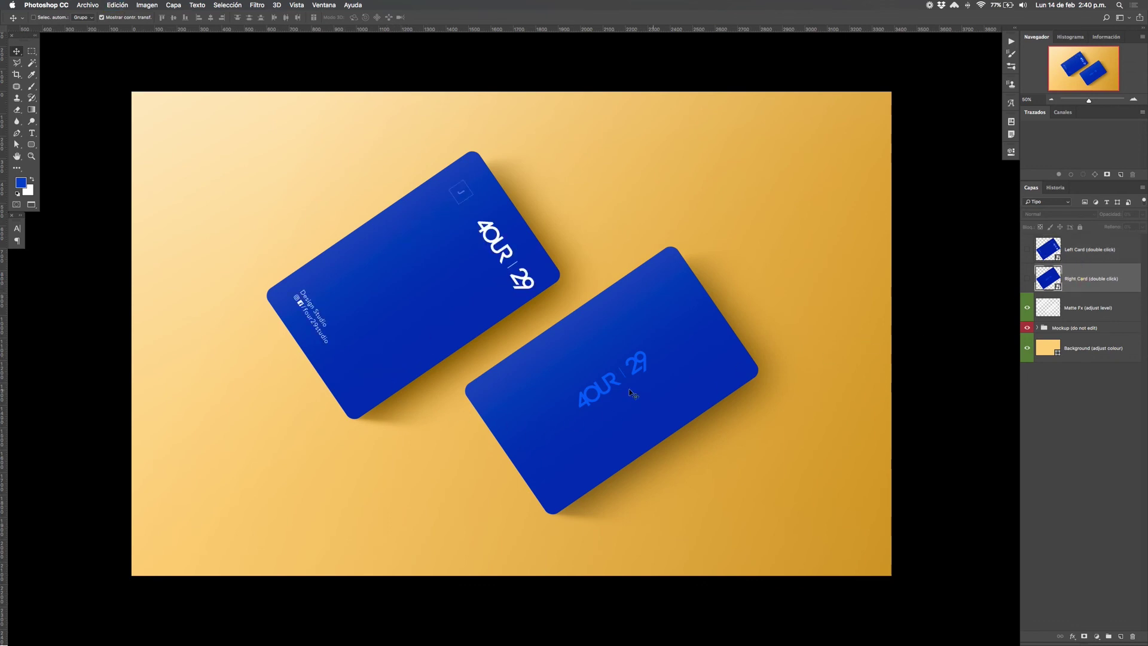
pyautogui.doubleClick(1059, 289)
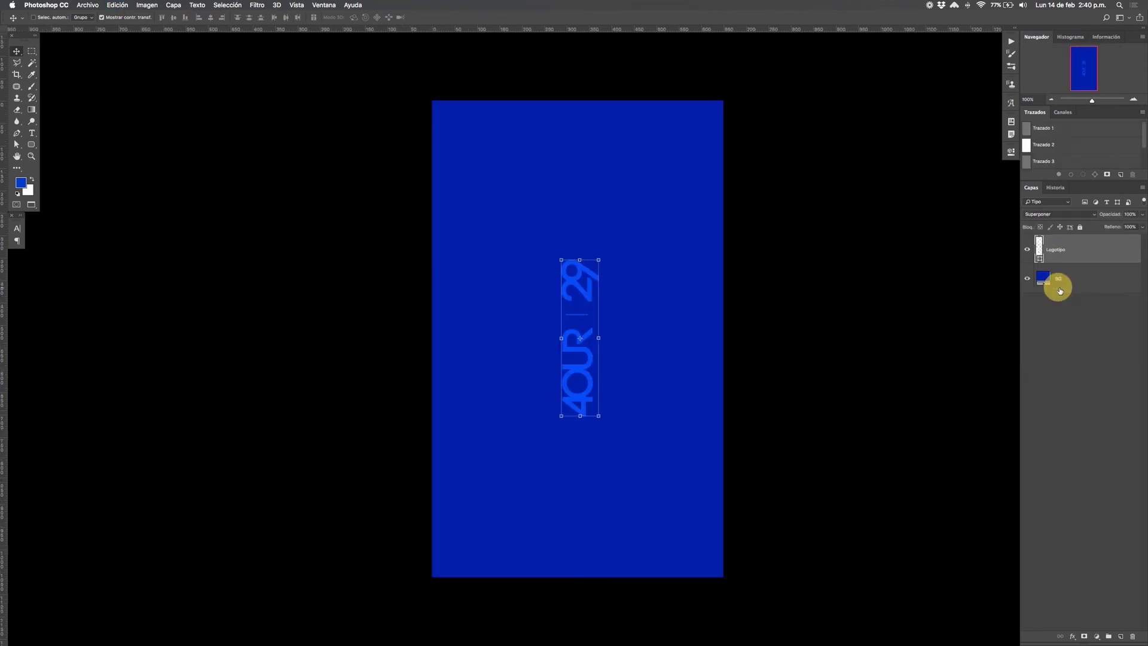
pyautogui.moveTo(607, 251); pyautogui.dragTo(656, 364)
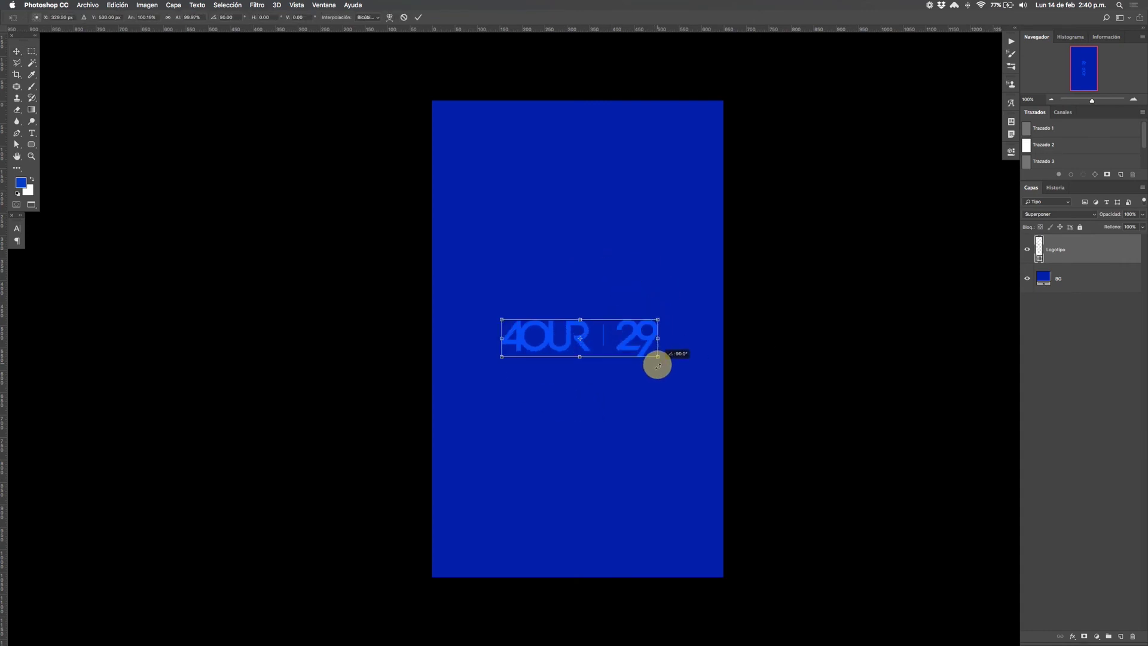
pyautogui.click(664, 317)
pyautogui.press('Return')
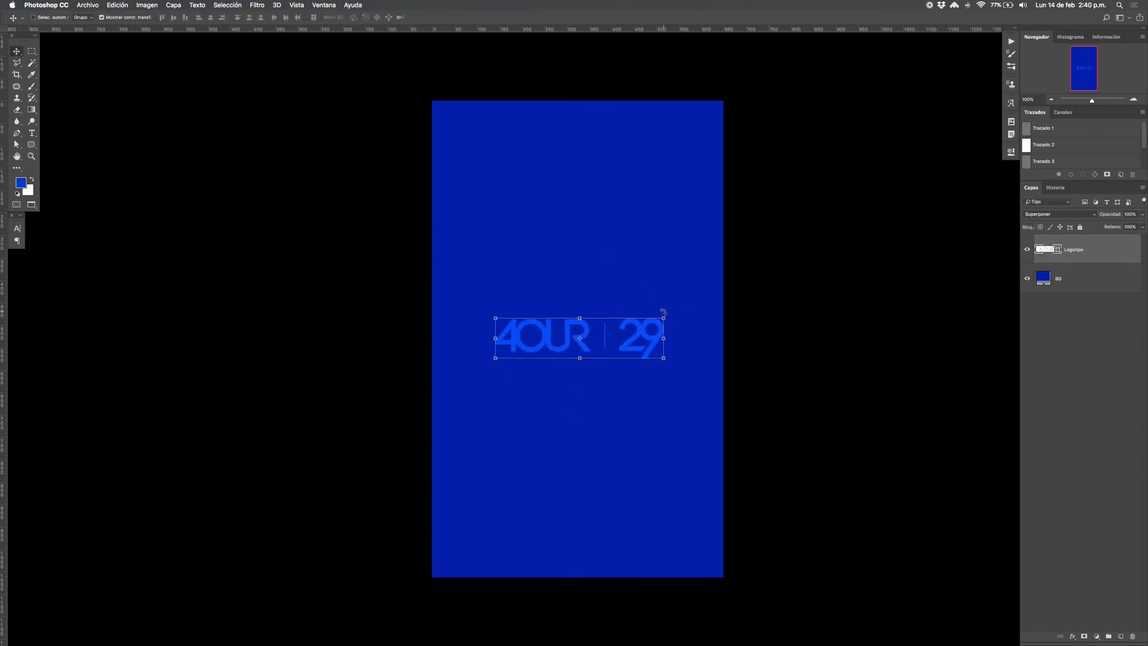
pyautogui.press('super+s')
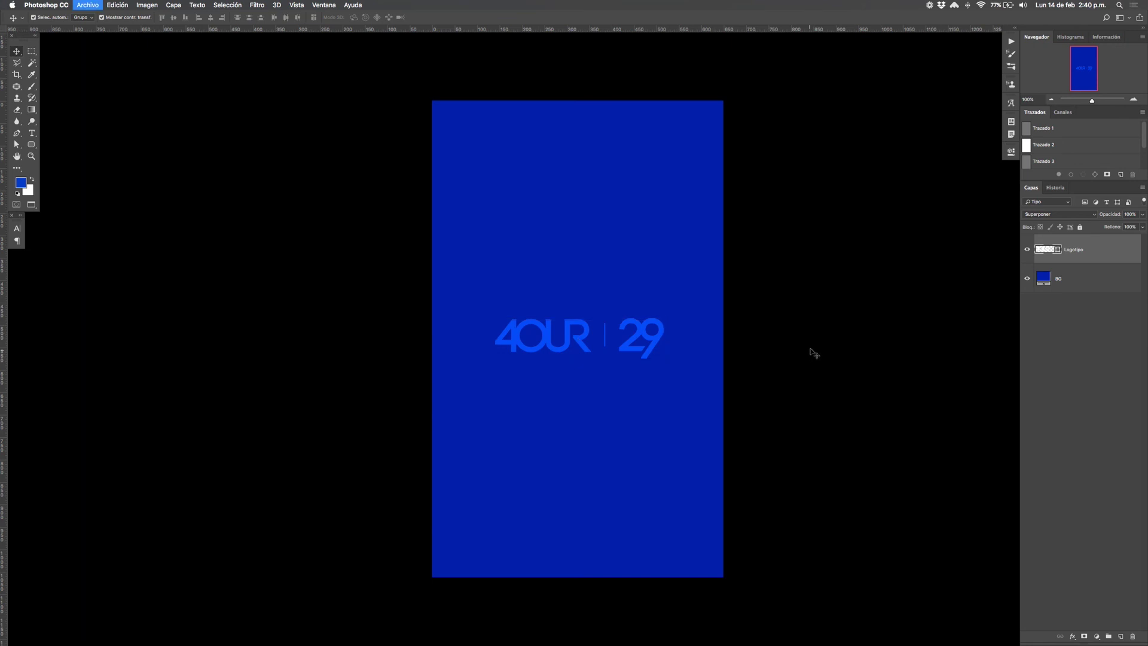
pyautogui.press('super+w')
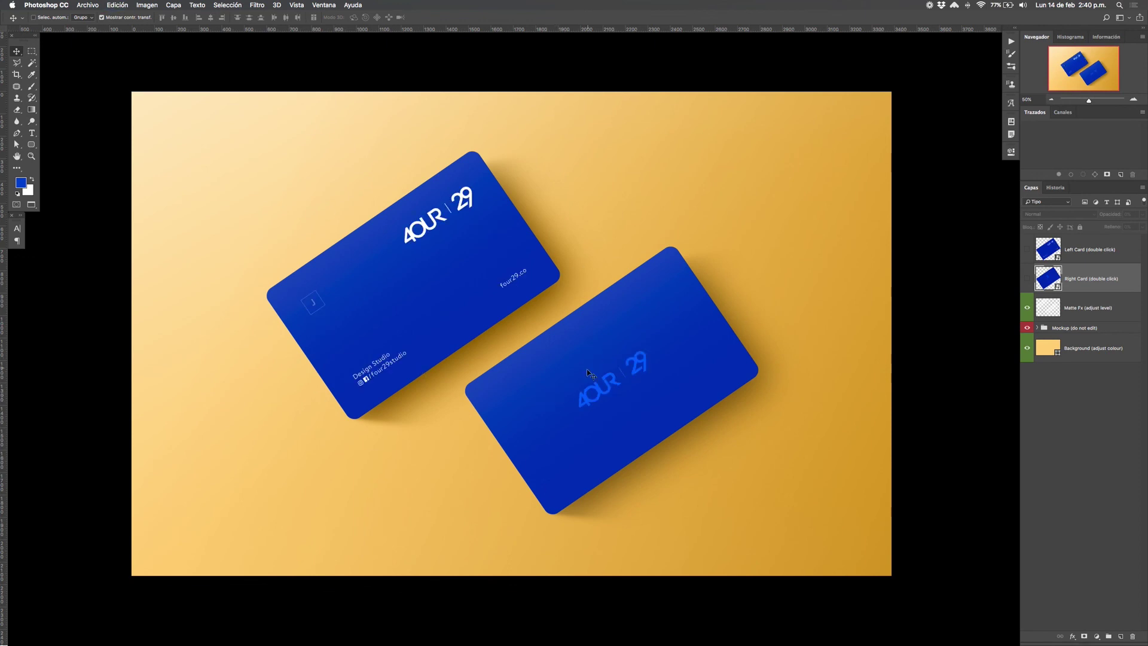
pyautogui.moveTo(595, 356); pyautogui.dragTo(608, 351)
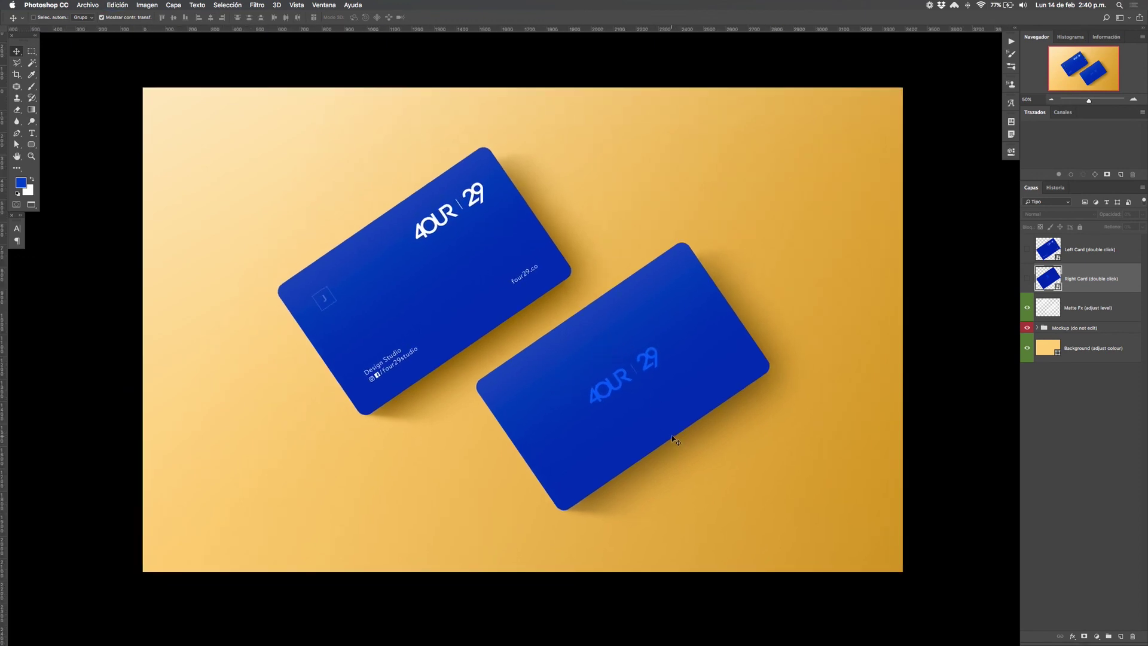